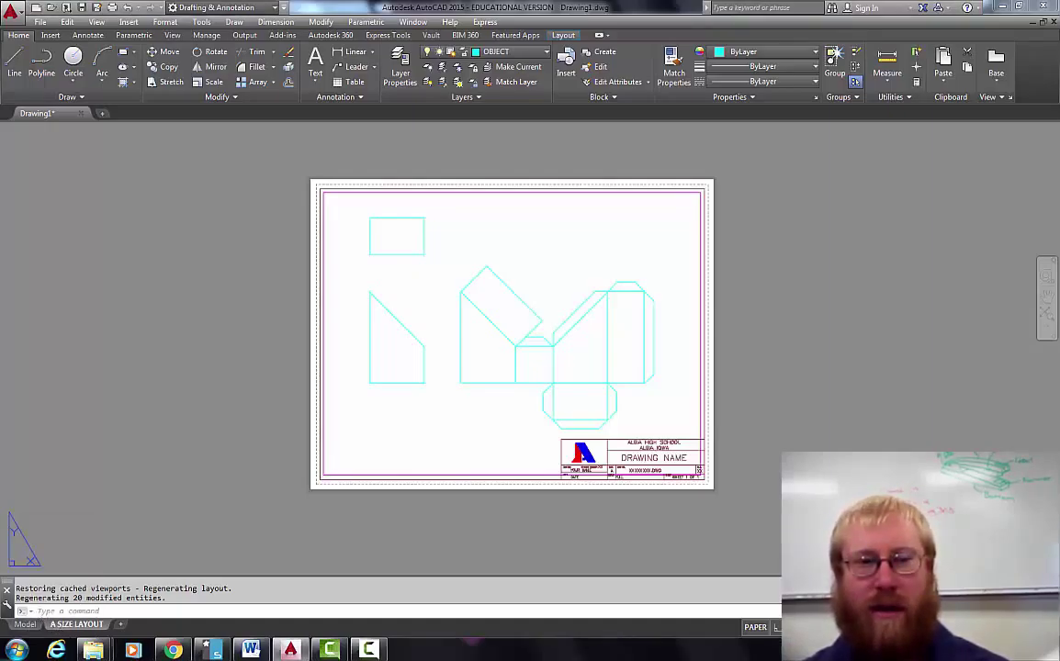
Switch to model space and erase all the old drawing objects with a crossing selection.
{"action": "left_click", "coordinate": [25, 625]}
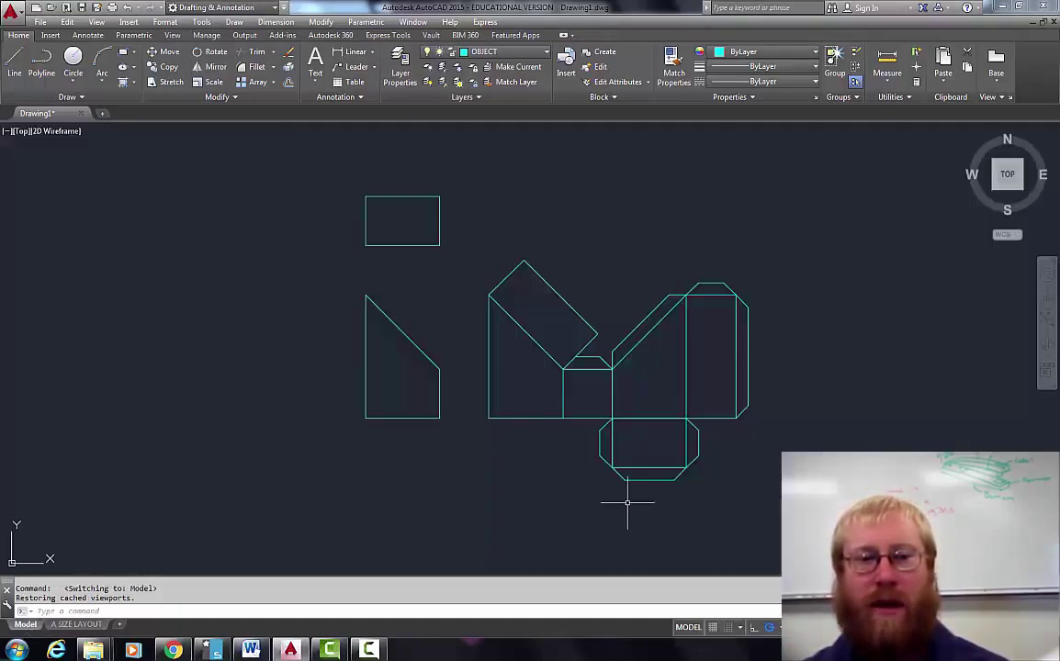
{"action": "left_click", "coordinate": [799, 533]}
{"action": "left_click", "coordinate": [298, 179]}
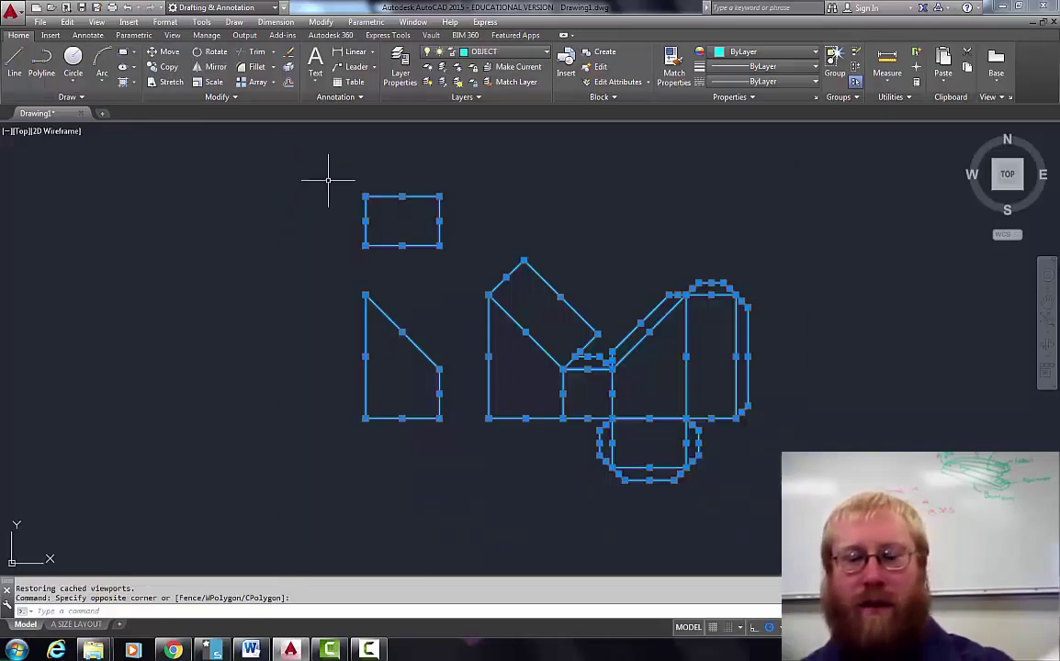
{"action": "key", "text": "Delete"}
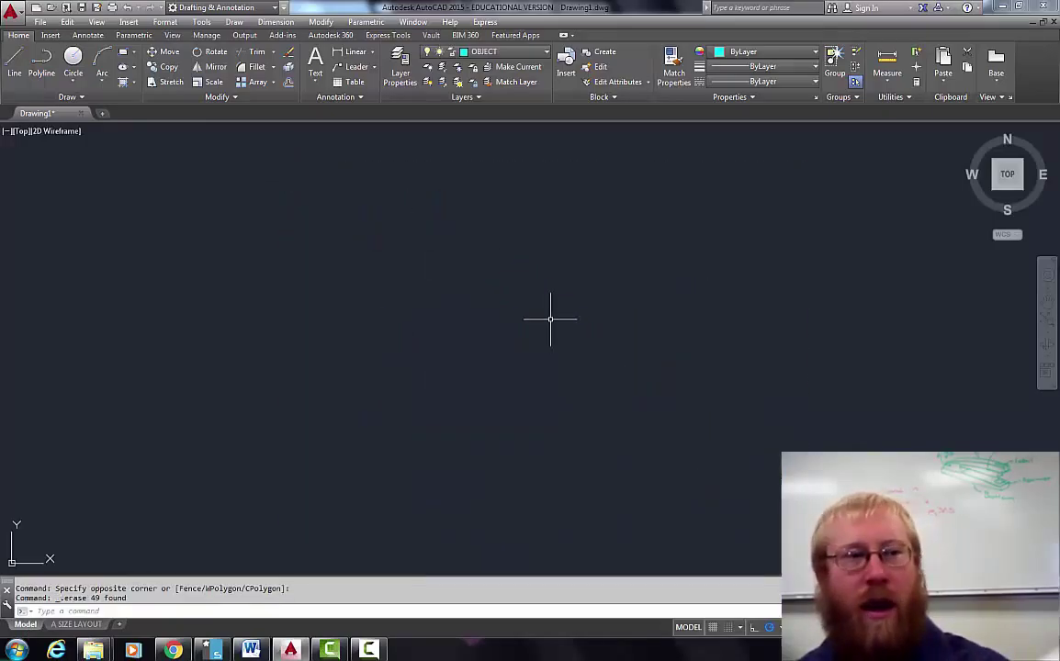
Draw a circle of diameter 1.75 in the empty drawing area.
{"action": "left_click", "coordinate": [74, 58]}
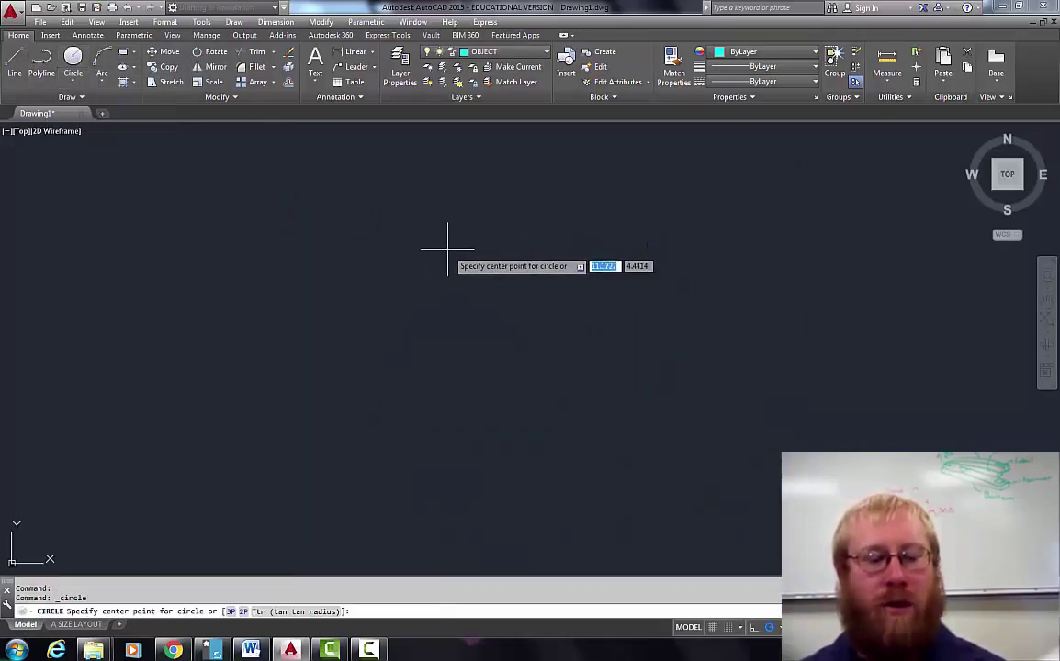
{"action": "left_click", "coordinate": [447, 248]}
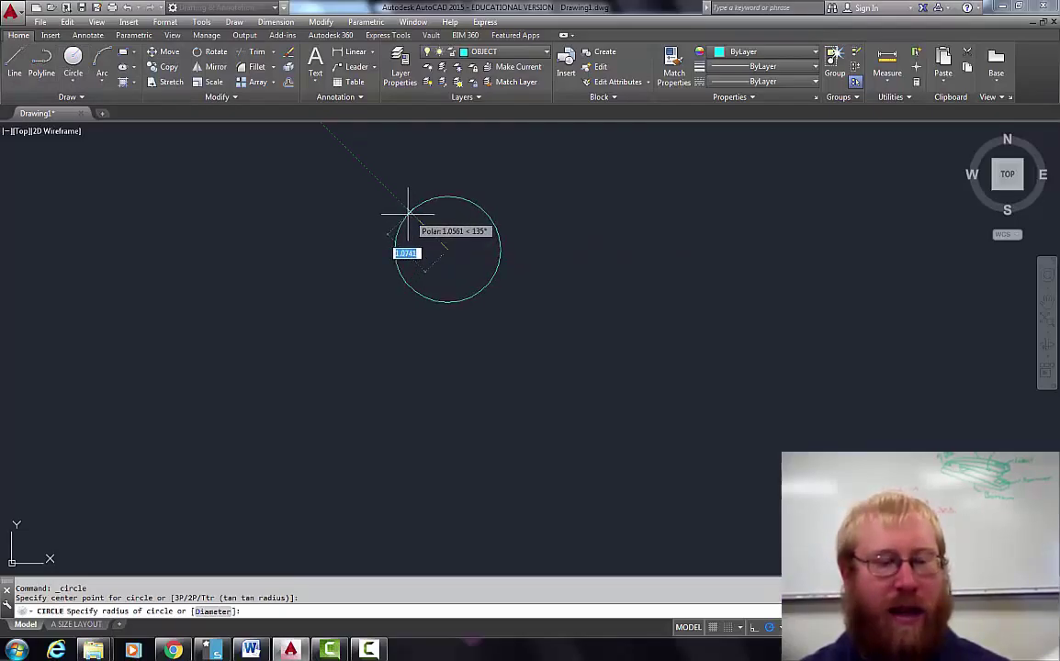
{"action": "type", "text": "D"}
{"action": "key", "text": "Return"}
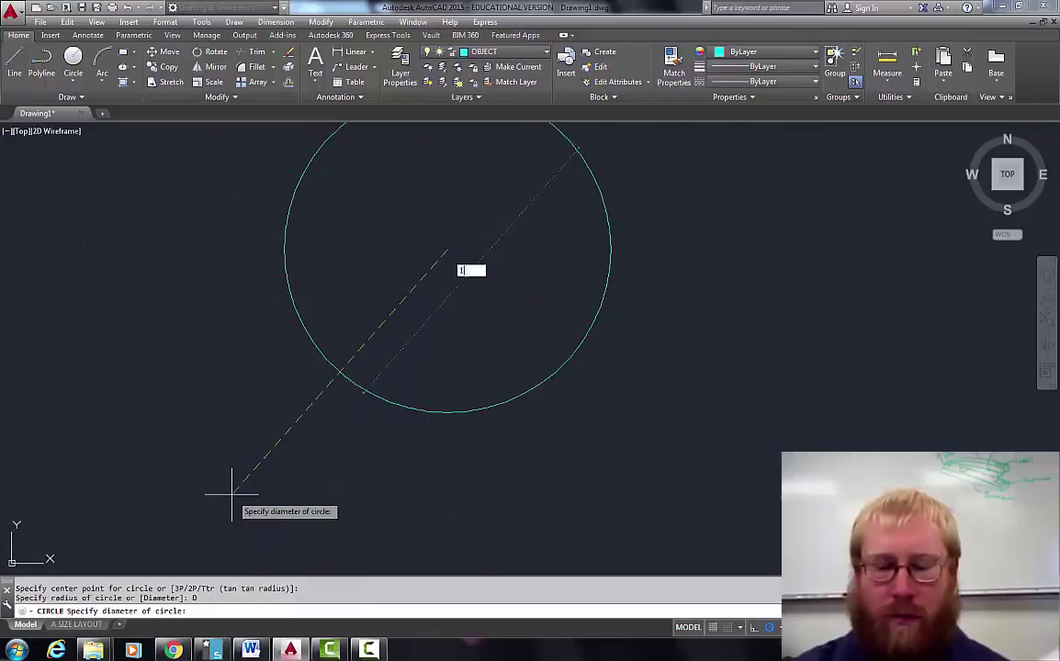
{"action": "key", "text": "Return"}
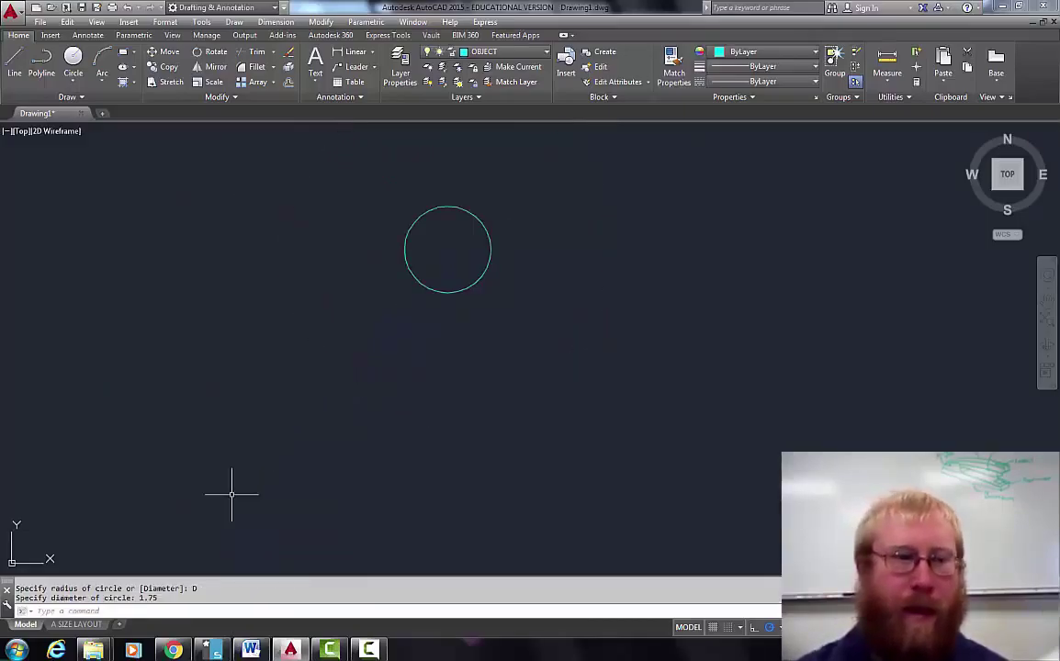
Draw connector lines from the circle's bottom point, 1 unit down, then left to the circle's edge.
{"action": "left_click", "coordinate": [14, 63]}
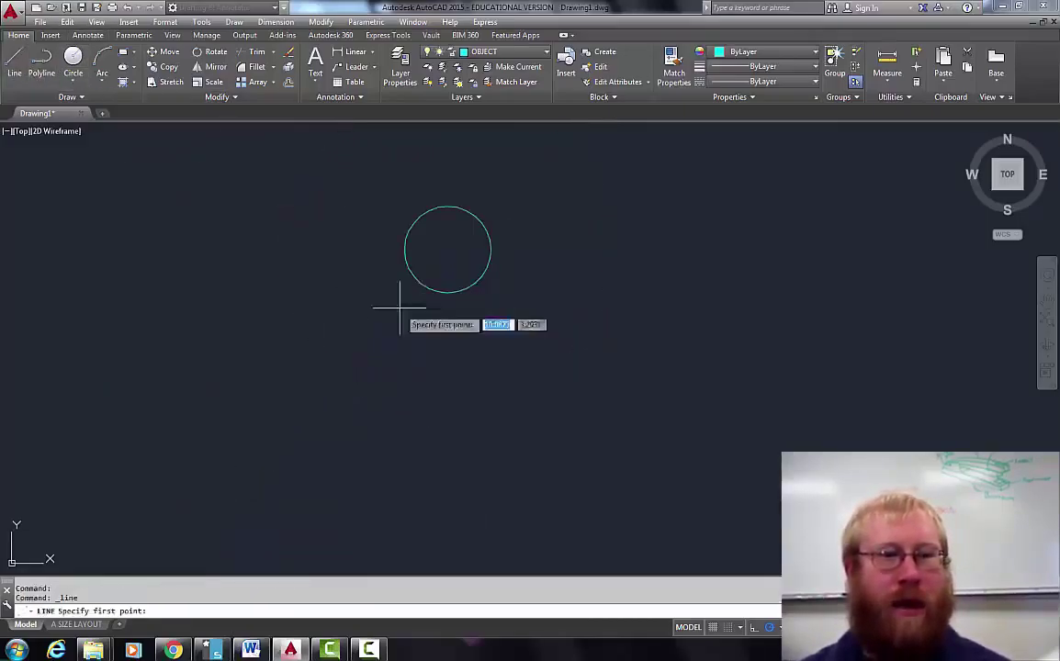
{"action": "left_click", "coordinate": [447, 292]}
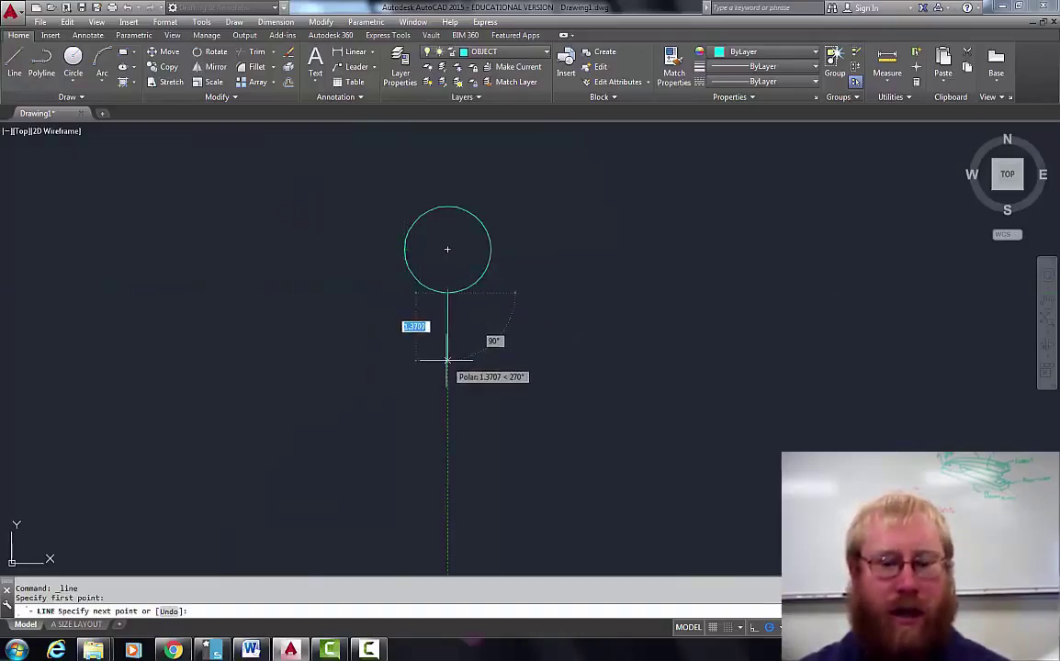
{"action": "type", "text": "1"}
{"action": "key", "text": "Return"}
{"action": "key", "text": "Return"}
{"action": "key", "text": "Return"}
{"action": "left_click", "coordinate": [448, 343]}
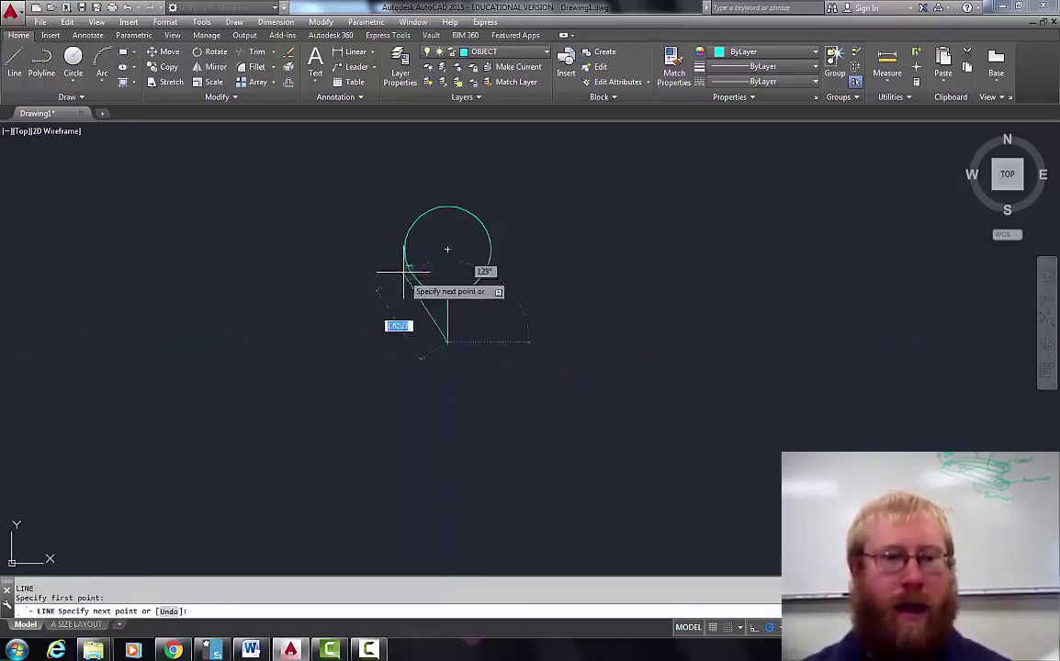
{"action": "left_click", "coordinate": [404, 342]}
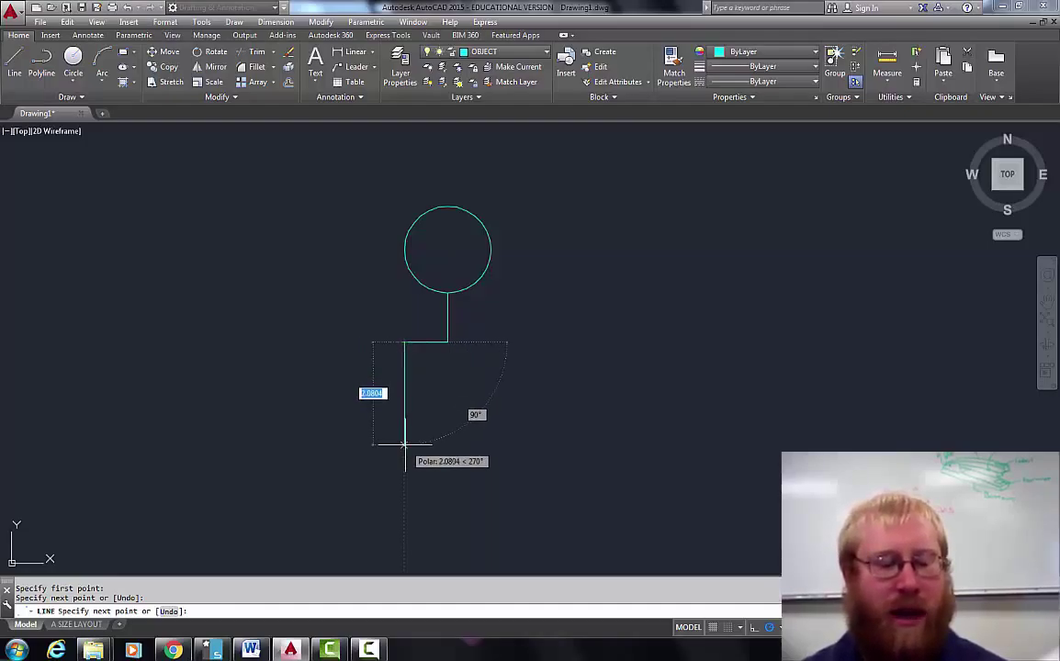
Draw the 2-unit left side, bottom edge and right side, then select the two connector lines.
{"action": "type", "text": "2"}
{"action": "key", "text": "Return"}
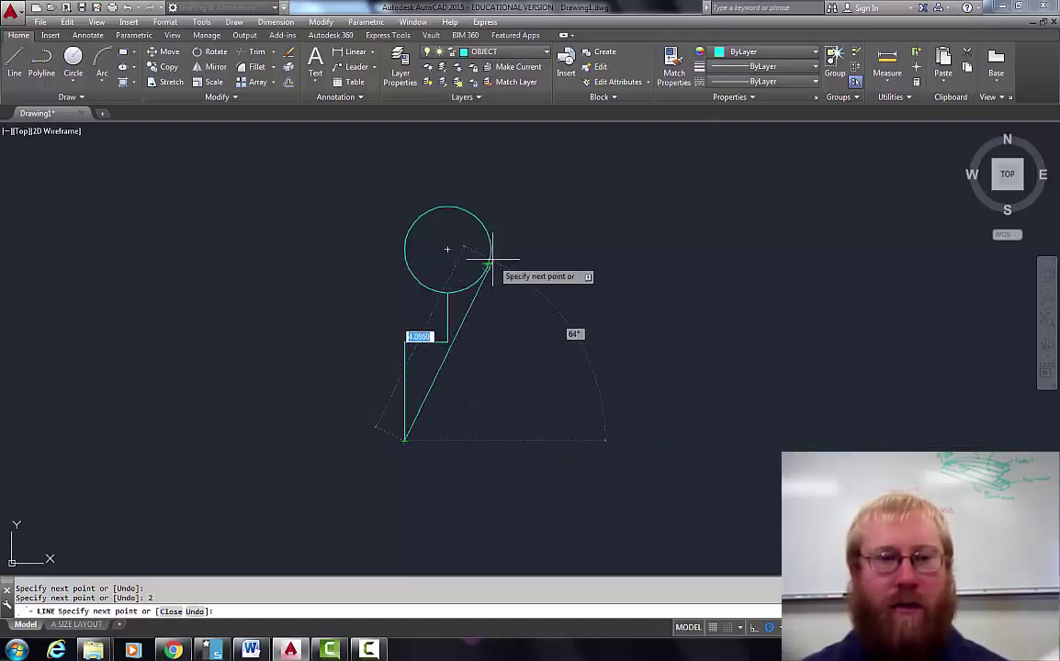
{"action": "left_click", "coordinate": [490, 439]}
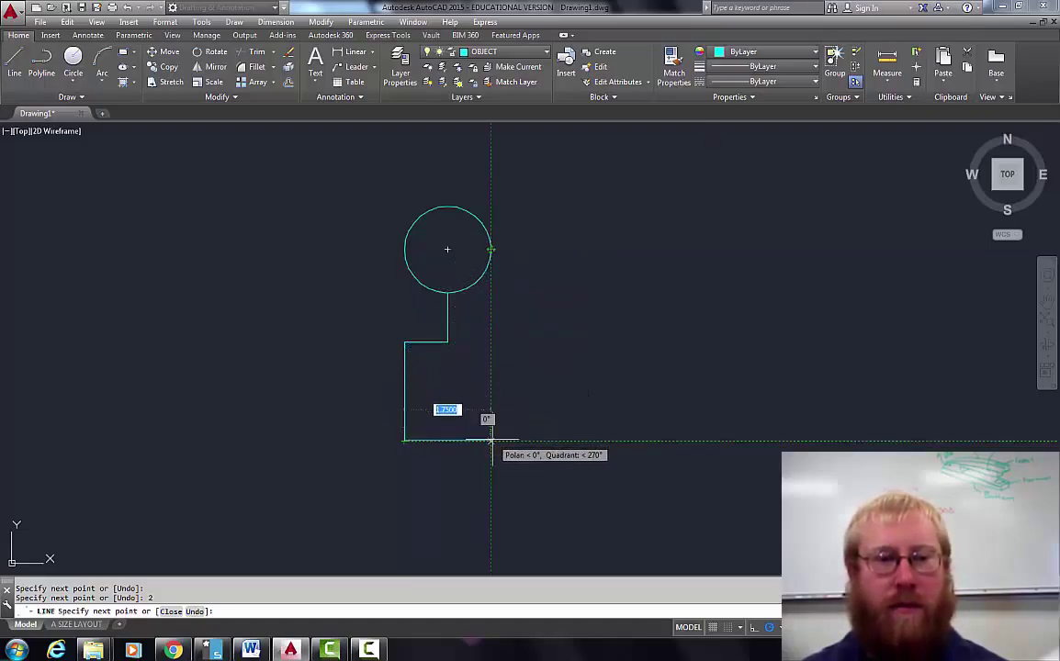
{"action": "left_click", "coordinate": [491, 342]}
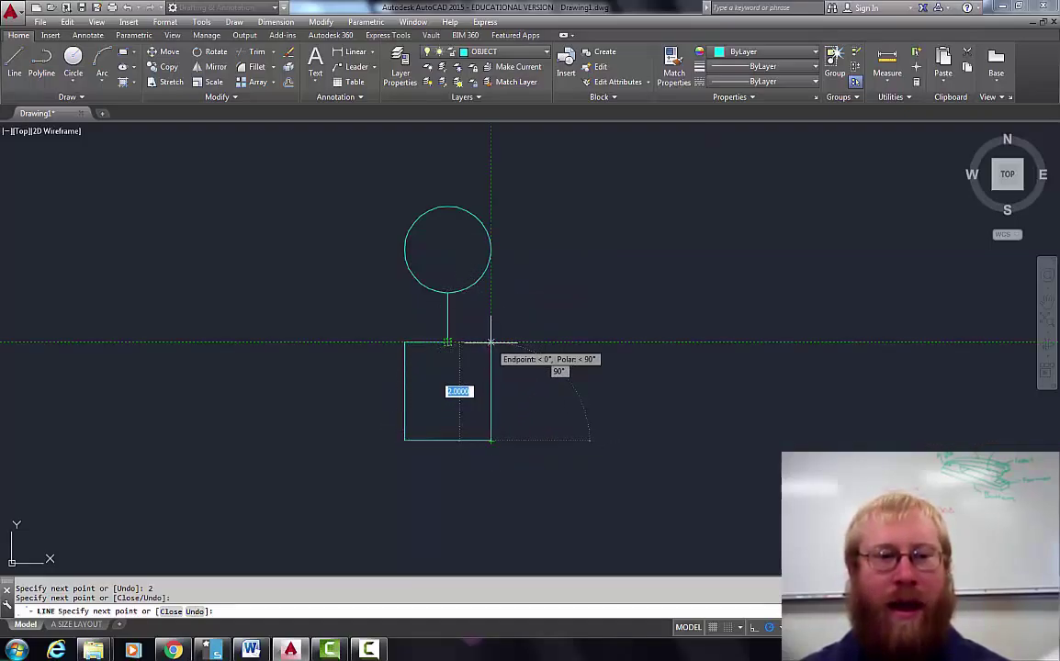
{"action": "key", "text": "Return"}
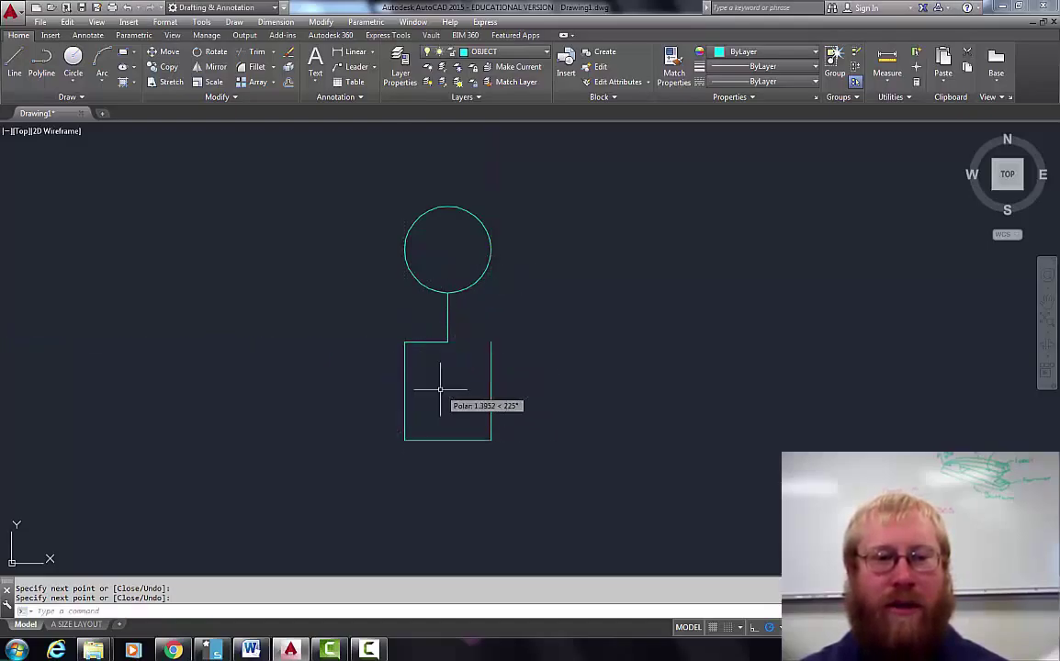
{"action": "left_click", "coordinate": [455, 350]}
{"action": "left_click", "coordinate": [439, 333]}
Erase the two connector lines and draw the top edge between the rectangle's top corners.
{"action": "key", "text": "Delete"}
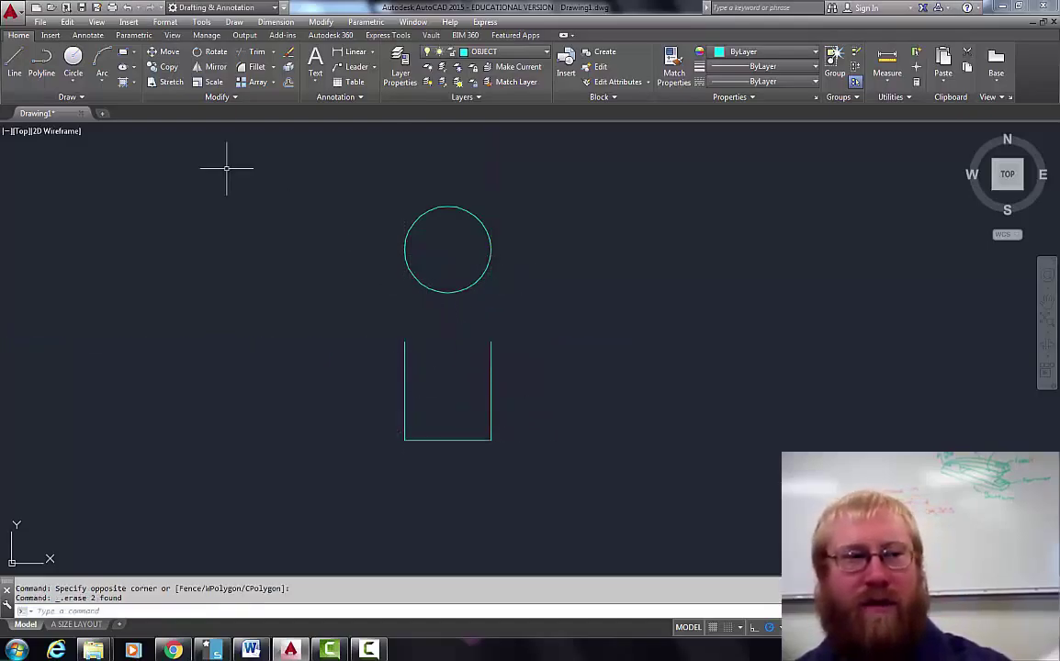
{"action": "left_click", "coordinate": [18, 66]}
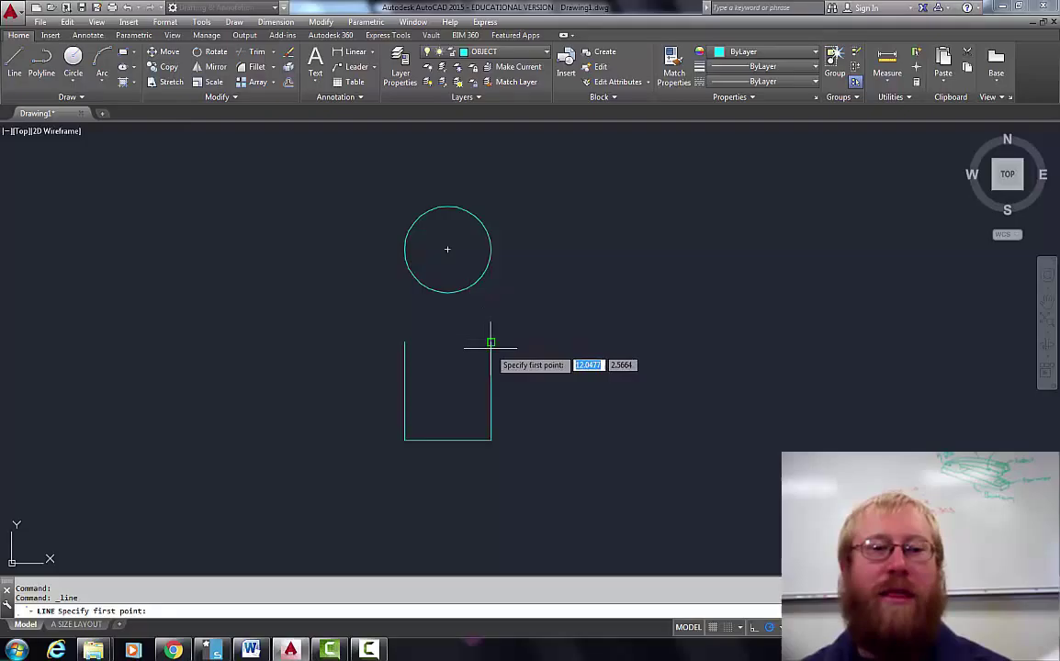
{"action": "left_click", "coordinate": [404, 341]}
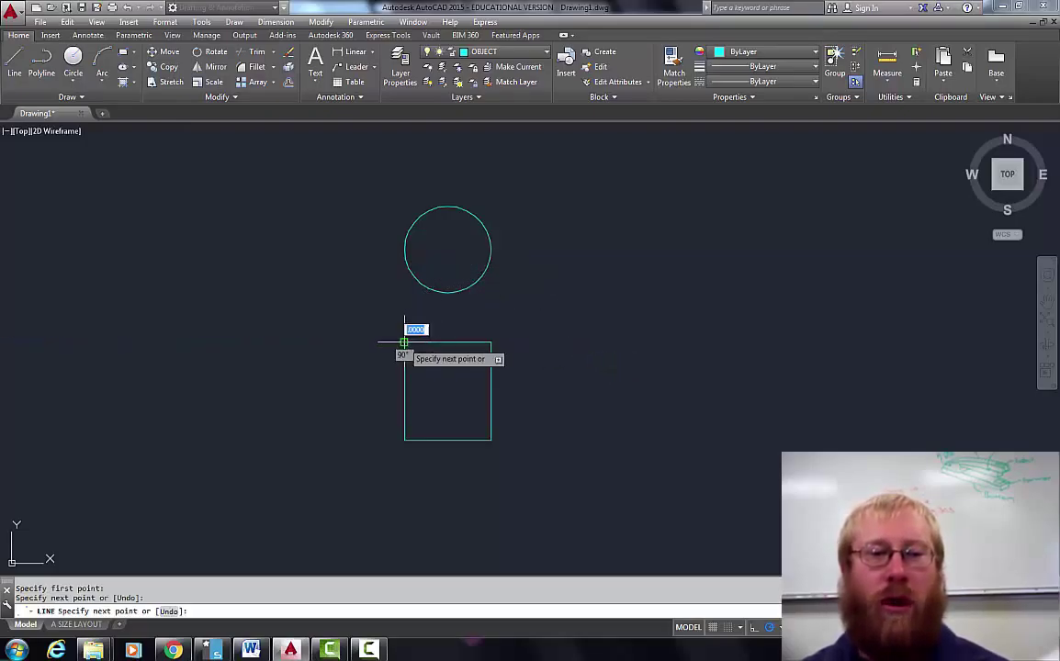
{"action": "key", "text": "Return"}
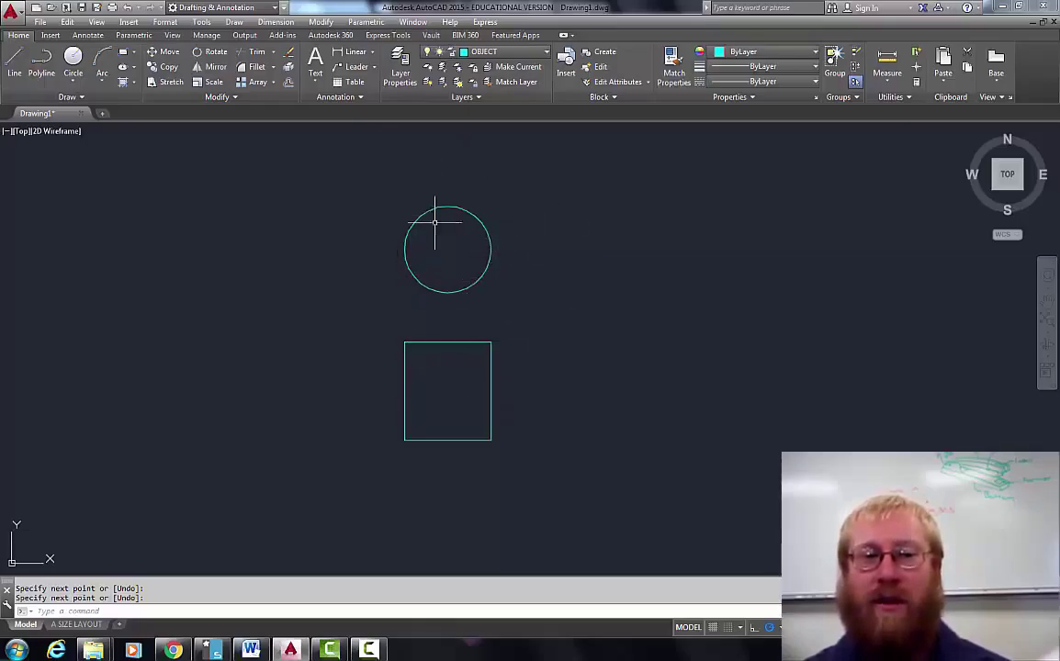
Draw a 2-unit vertical line starting 1 unit right of the front-view rectangle.
{"action": "left_click", "coordinate": [14, 64]}
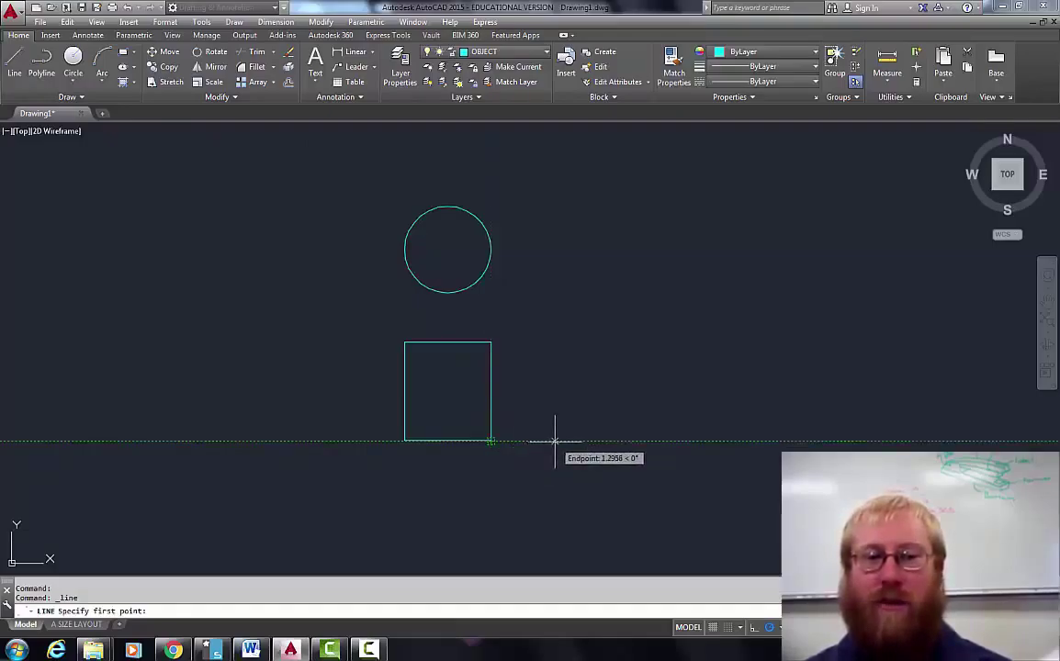
{"action": "type", "text": "1"}
{"action": "key", "text": "Return"}
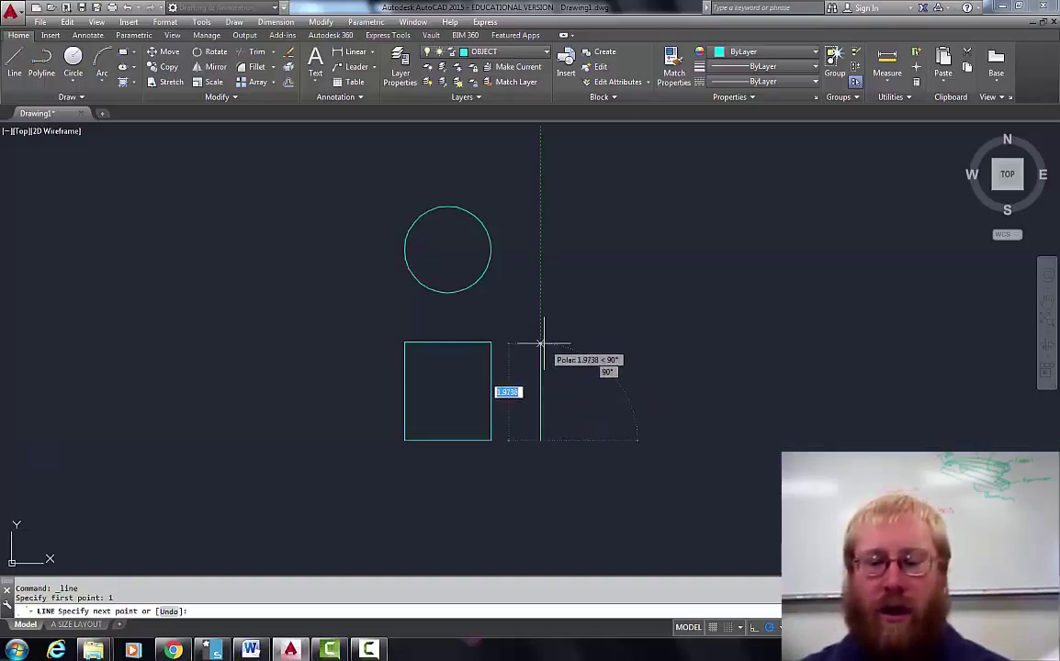
{"action": "type", "text": "2"}
{"action": "key", "text": "Return"}
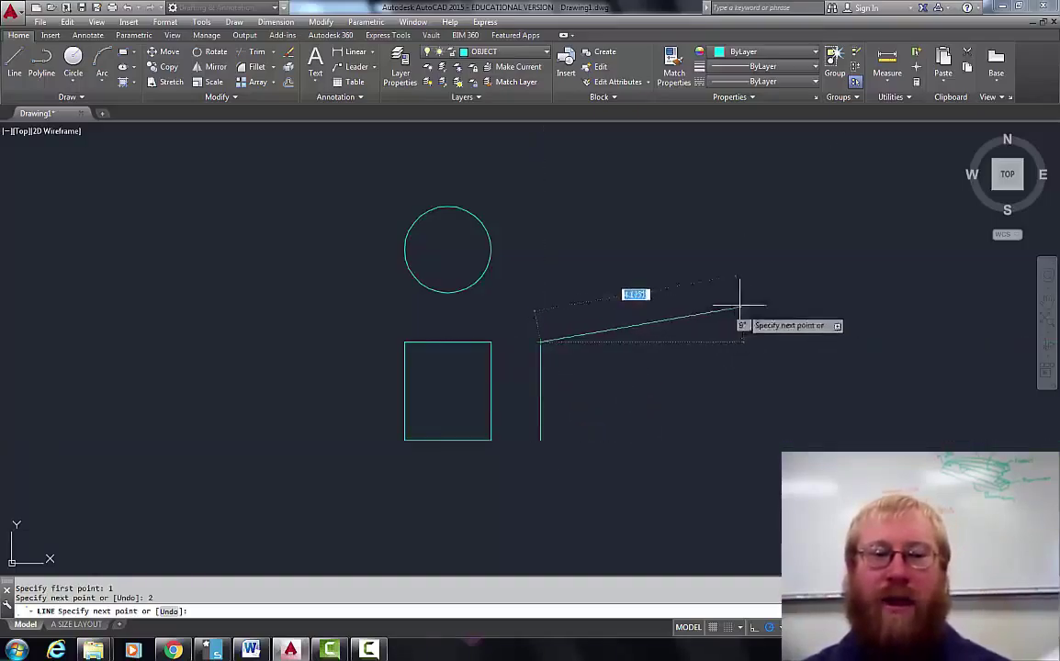
{"action": "key", "text": "Return"}
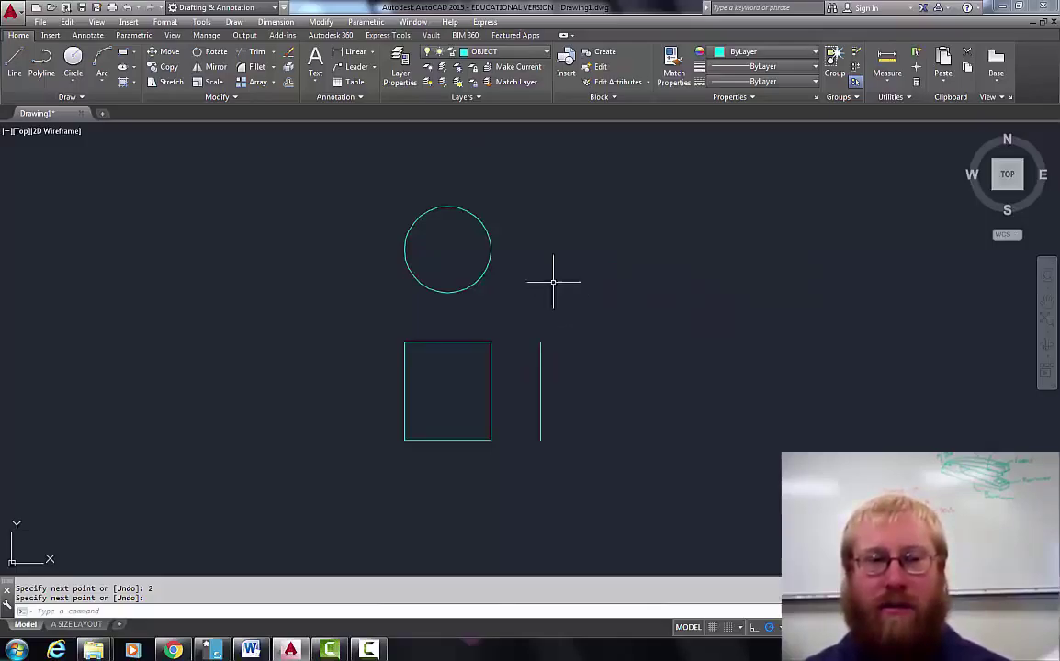
Select the circle to check its measurements, then dismiss the property summary.
{"action": "key", "text": "Escape"}
{"action": "left_click", "coordinate": [489, 246]}
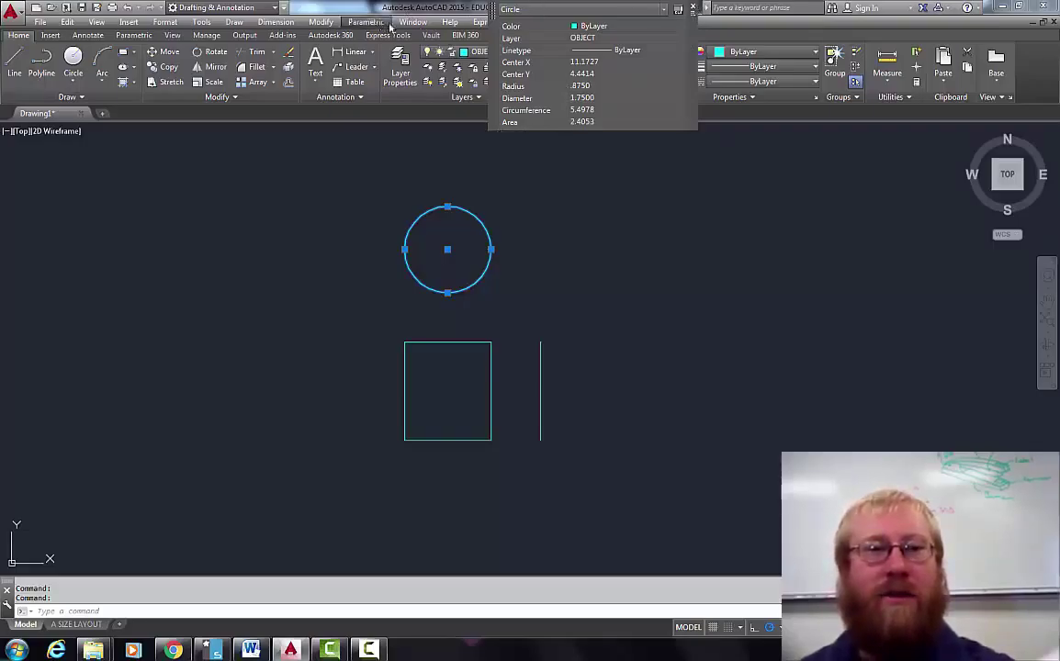
{"action": "left_click", "coordinate": [693, 8]}
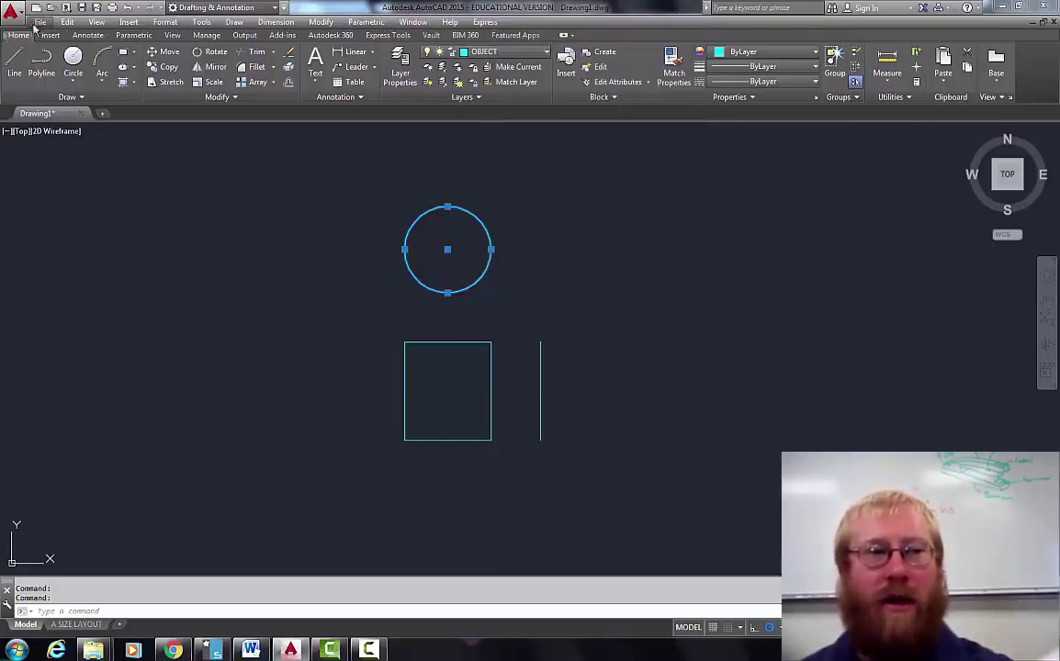
Draw the flat rectangle's 5.4978 top edge, right side and bottom edge back to the start.
{"action": "left_click", "coordinate": [15, 64]}
{"action": "left_click", "coordinate": [540, 343]}
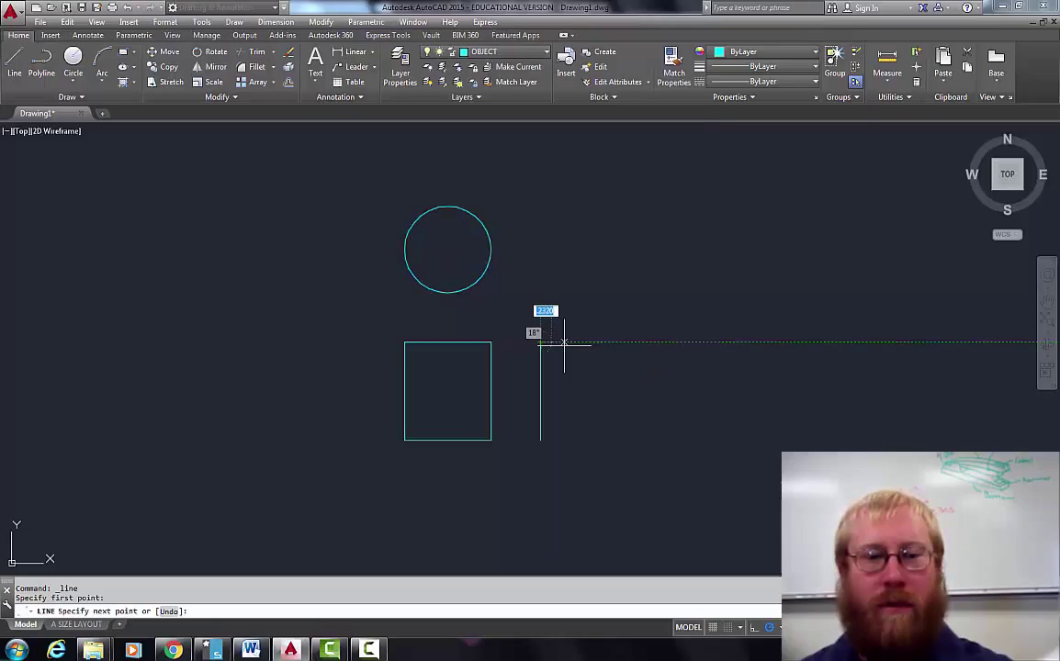
{"action": "type", "text": "5.4978"}
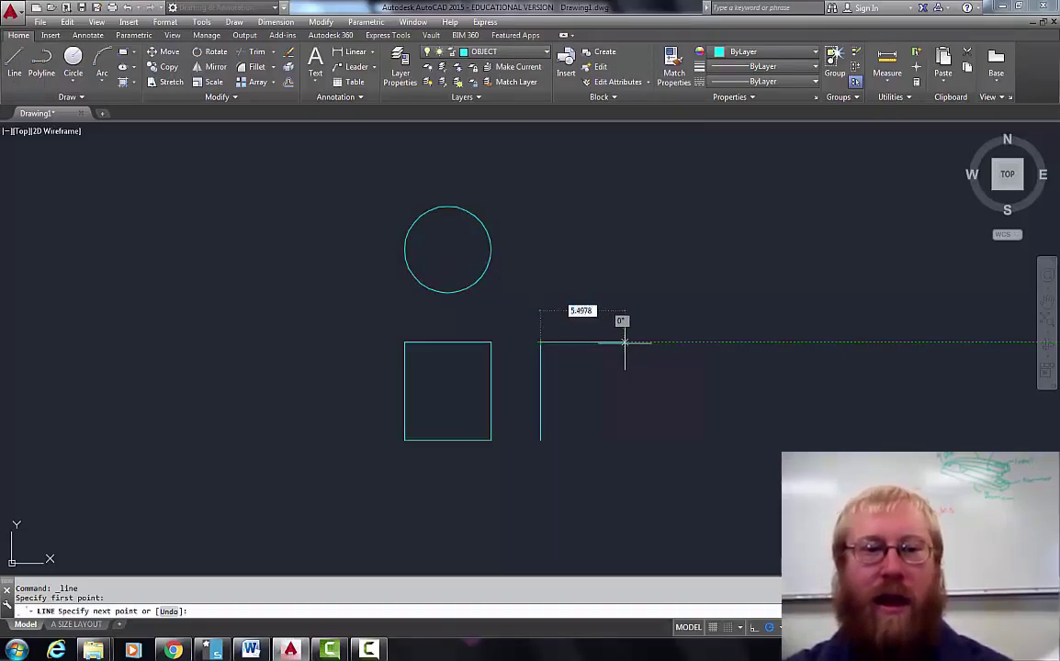
{"action": "key", "text": "Return"}
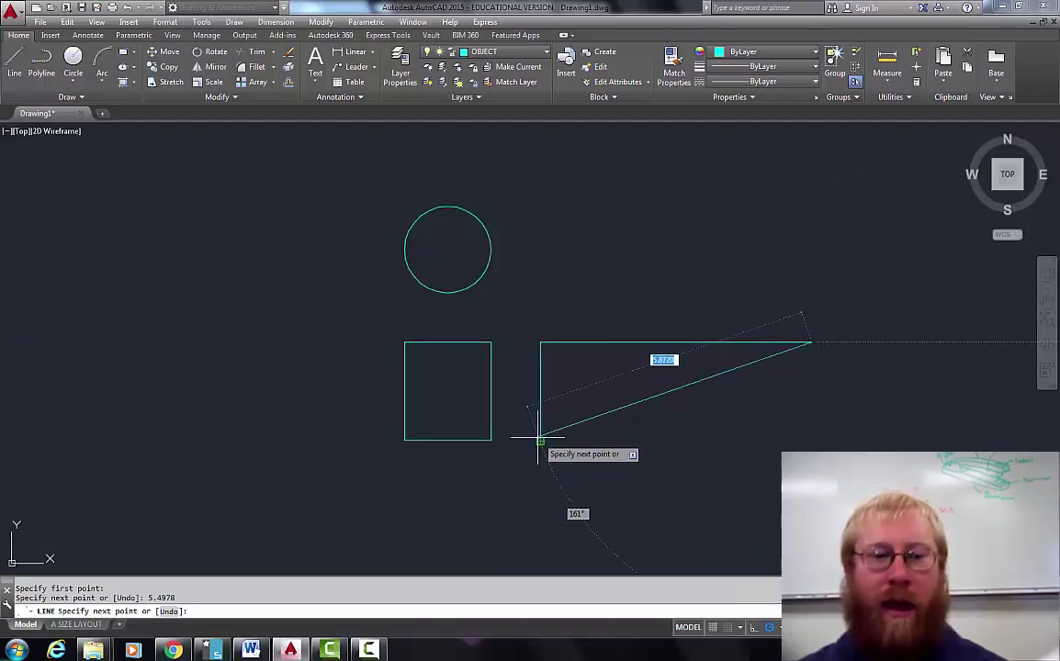
{"action": "left_click", "coordinate": [811, 441]}
{"action": "left_click", "coordinate": [540, 441]}
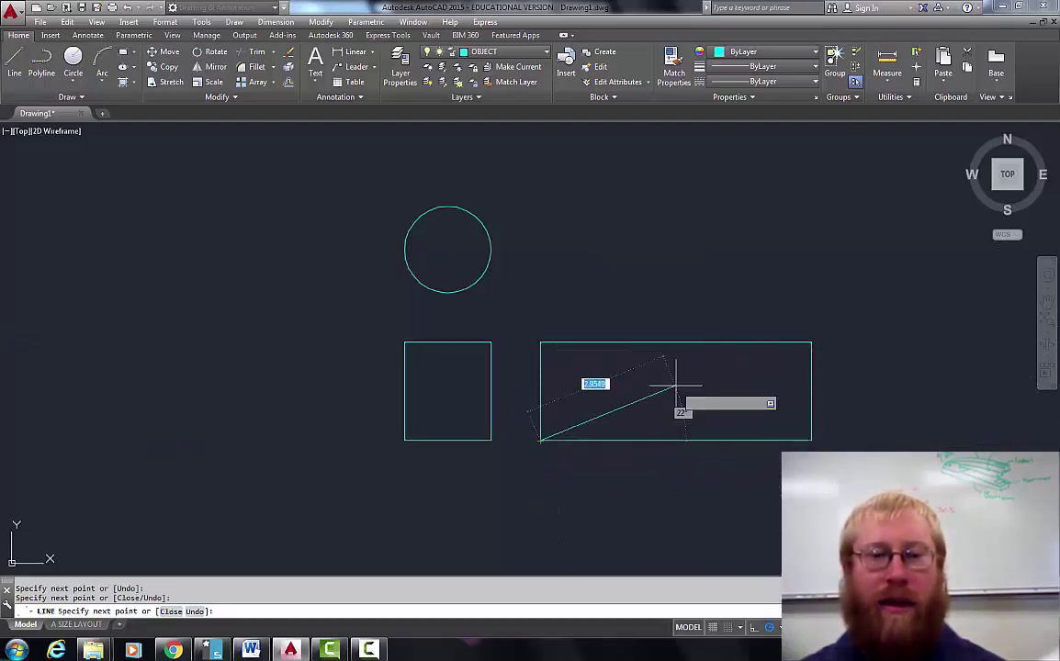
{"action": "key", "text": "Return"}
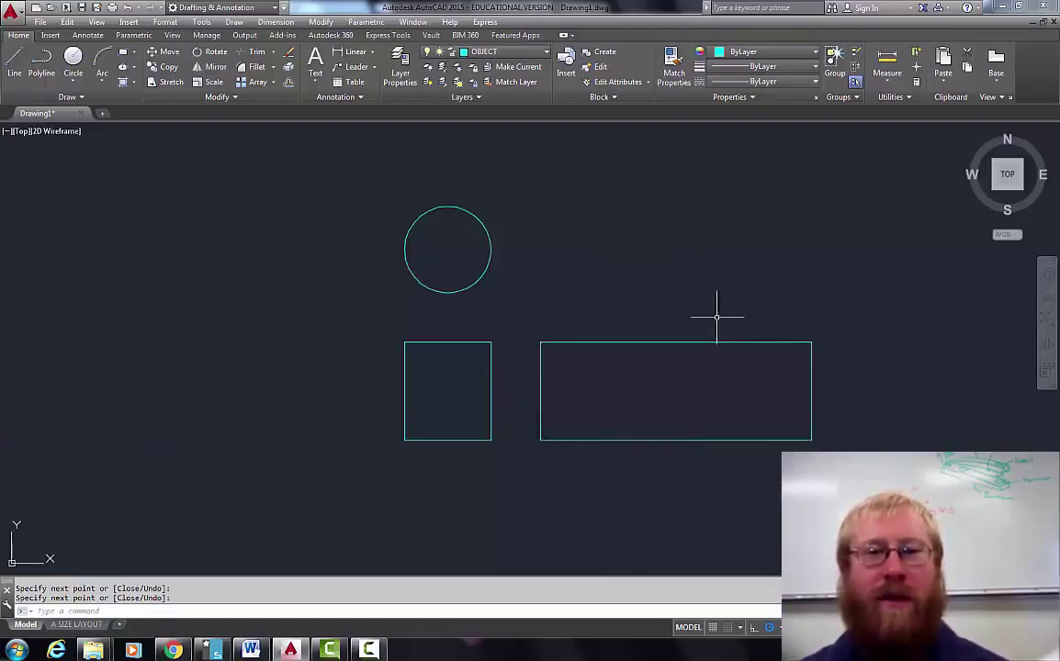
{"action": "middle_click_drag", "start_coordinate": [748, 356], "coordinate": [710, 356]}
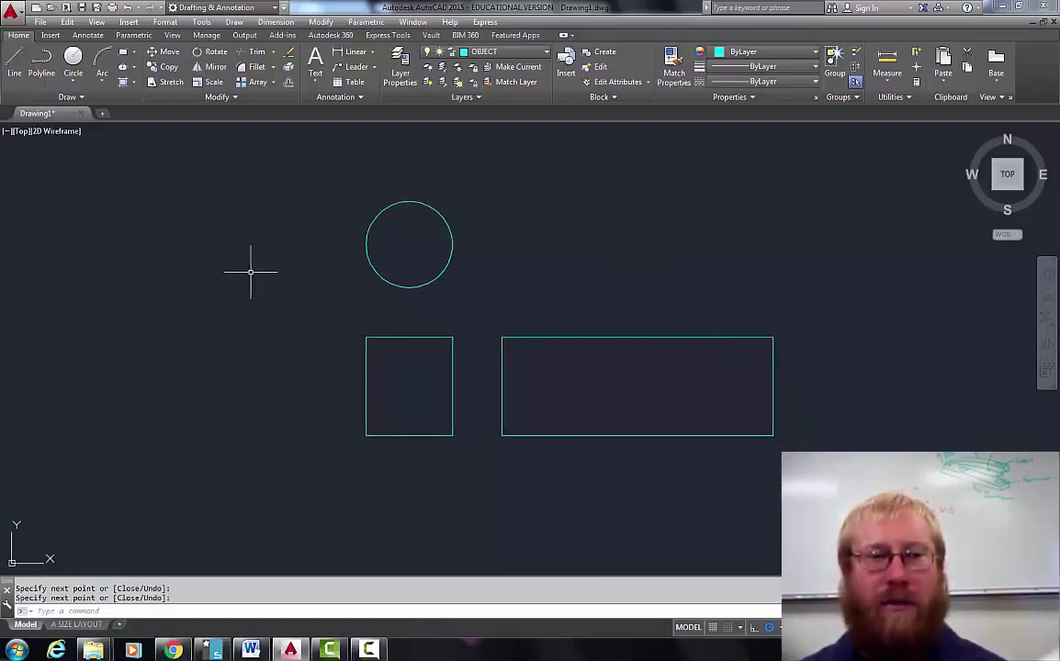
{"action": "left_click", "coordinate": [450, 263]}
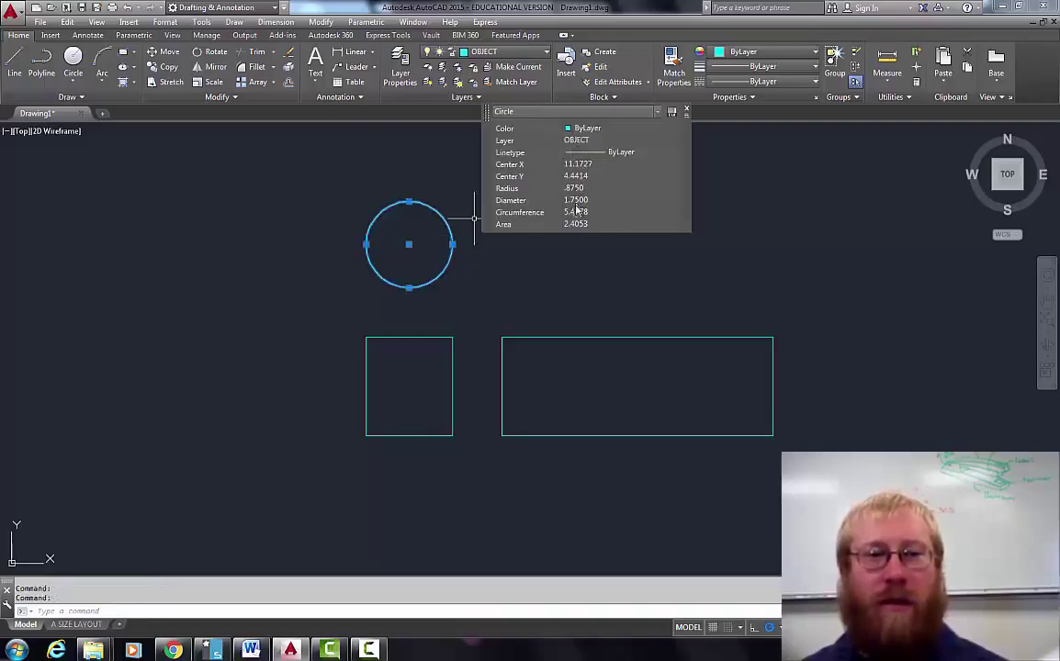
{"action": "left_click", "coordinate": [688, 111]}
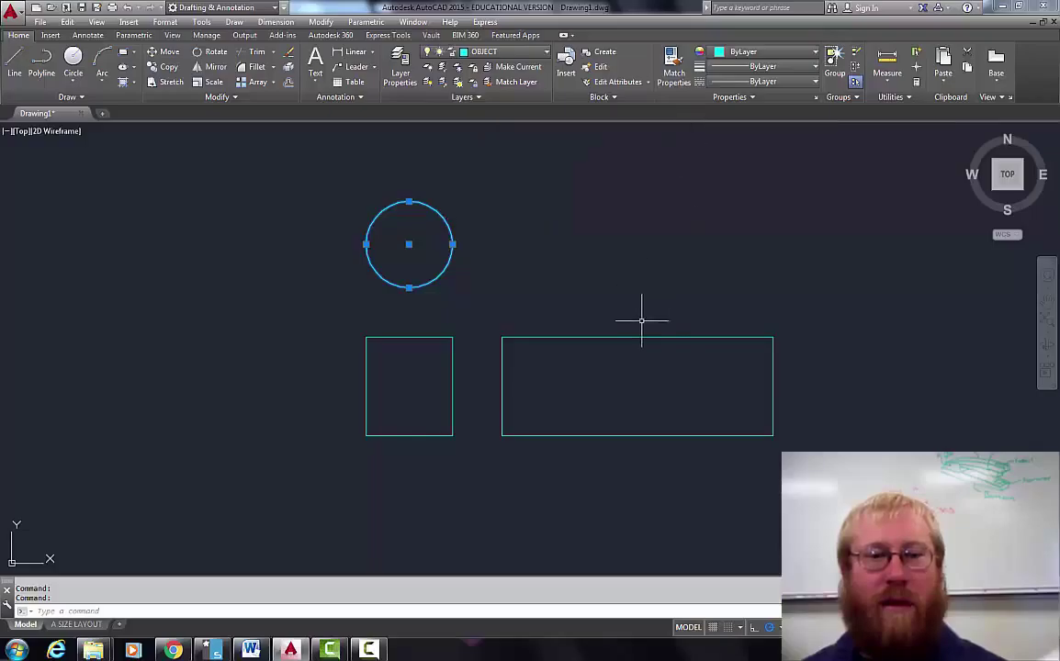
{"action": "left_click", "coordinate": [646, 337]}
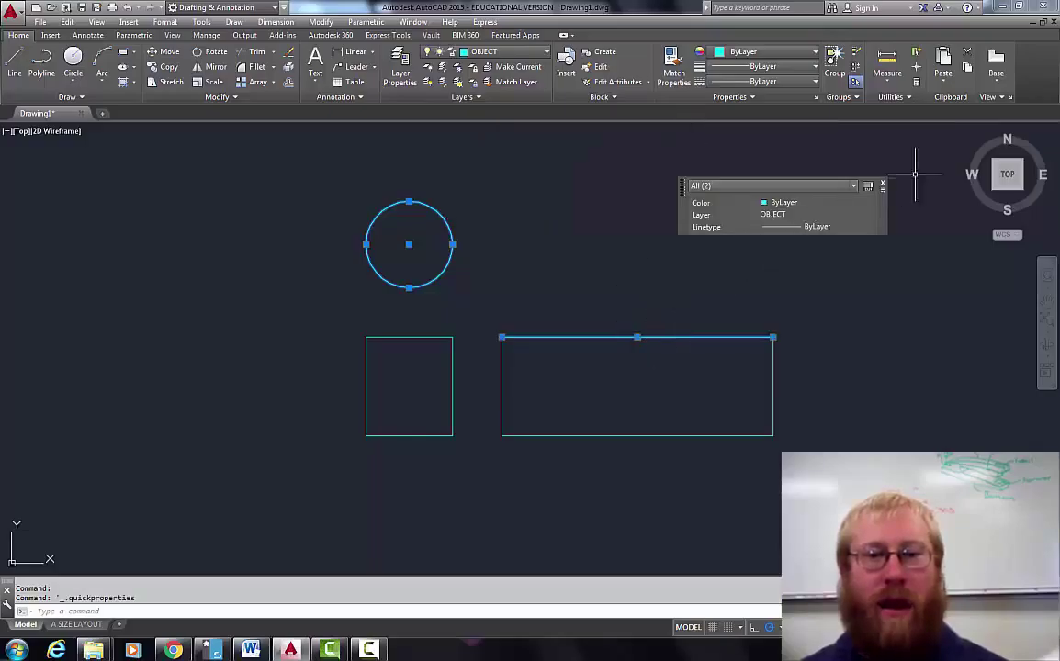
{"action": "left_click", "coordinate": [885, 185]}
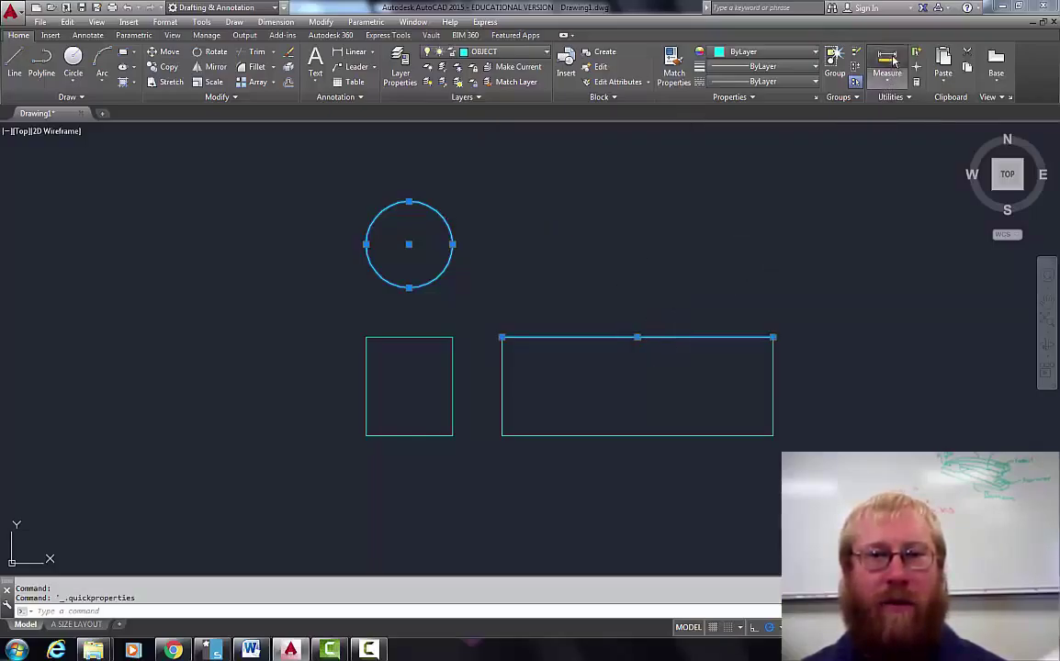
{"action": "left_click", "coordinate": [887, 61]}
{"action": "left_click", "coordinate": [502, 337]}
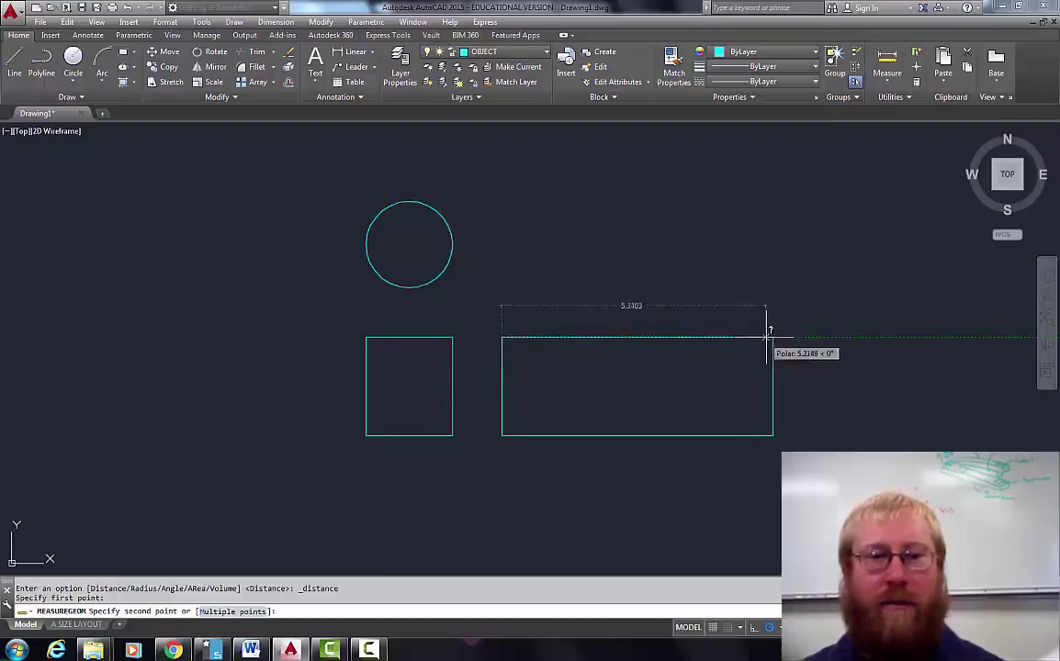
{"action": "key", "text": "Escape"}
{"action": "key", "text": "Escape"}
{"action": "key", "text": "Escape"}
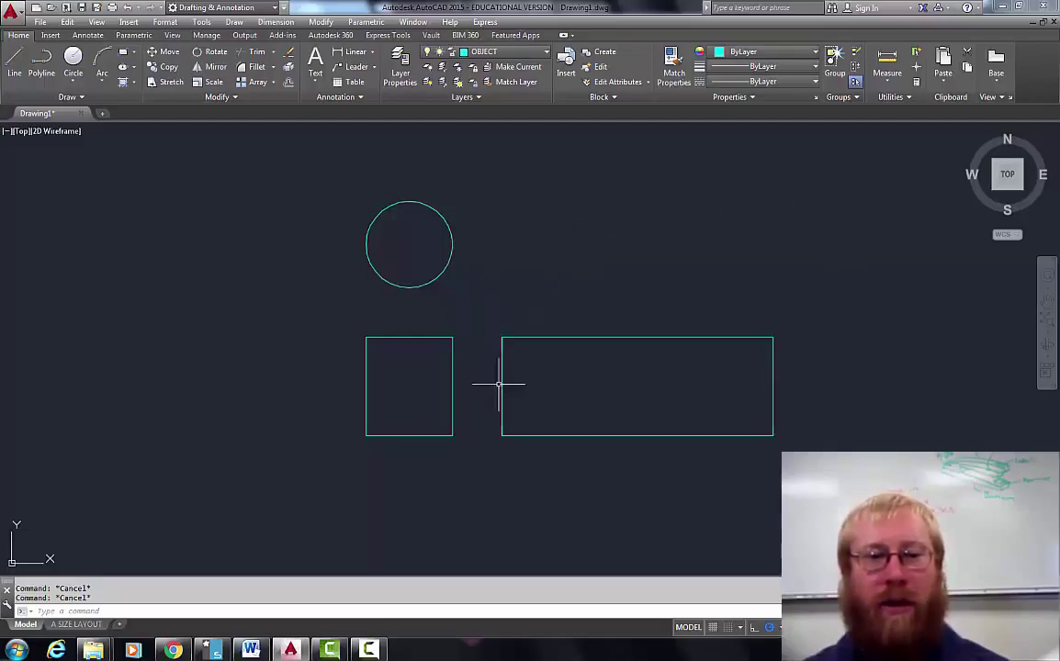
Offset the flat rectangle's right edge 0.25 to the right.
{"action": "left_click", "coordinate": [287, 83]}
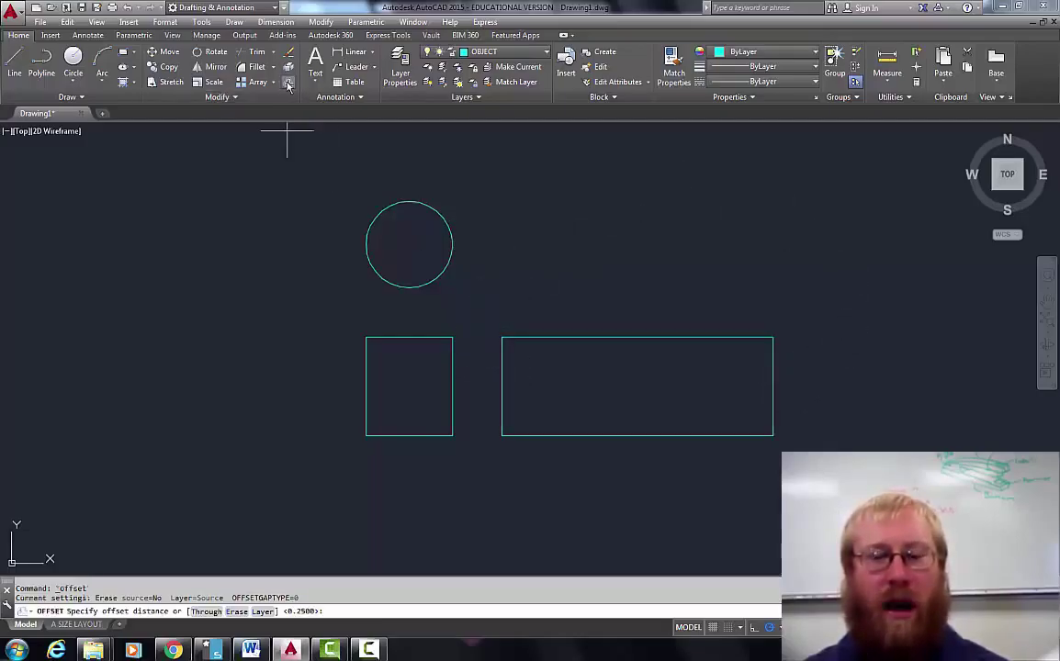
{"action": "type", "text": ".25"}
{"action": "key", "text": "Return"}
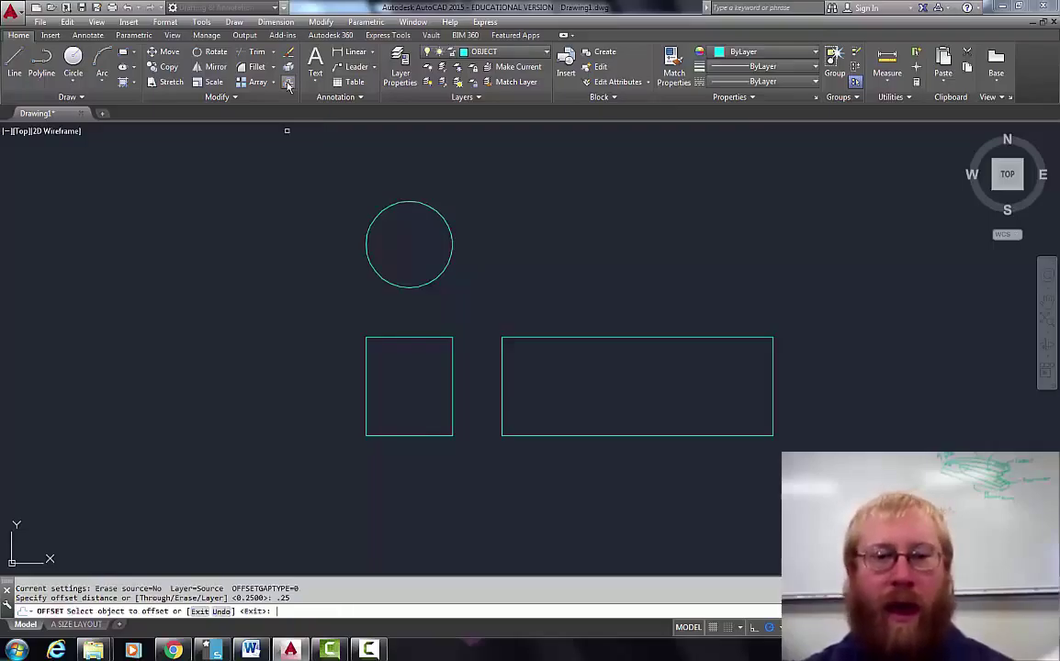
{"action": "left_click", "coordinate": [773, 362]}
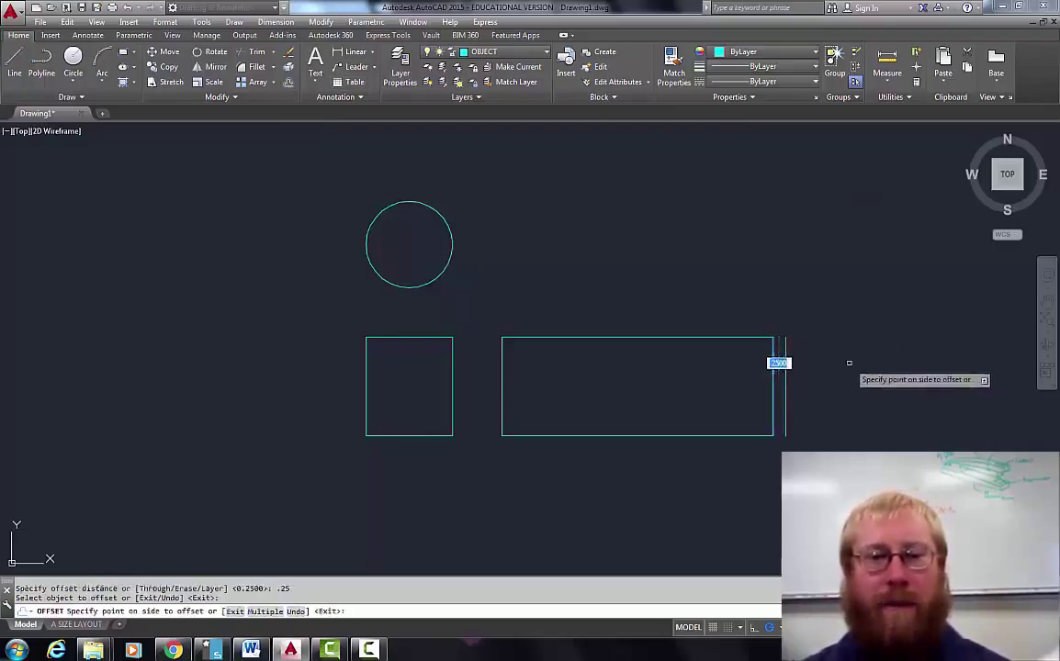
{"action": "left_click", "coordinate": [850, 366]}
{"action": "key", "text": "Return"}
Draw the tab's top and bottom slanted edges from the rectangle's corners to the offset line.
{"action": "left_click", "coordinate": [14, 64]}
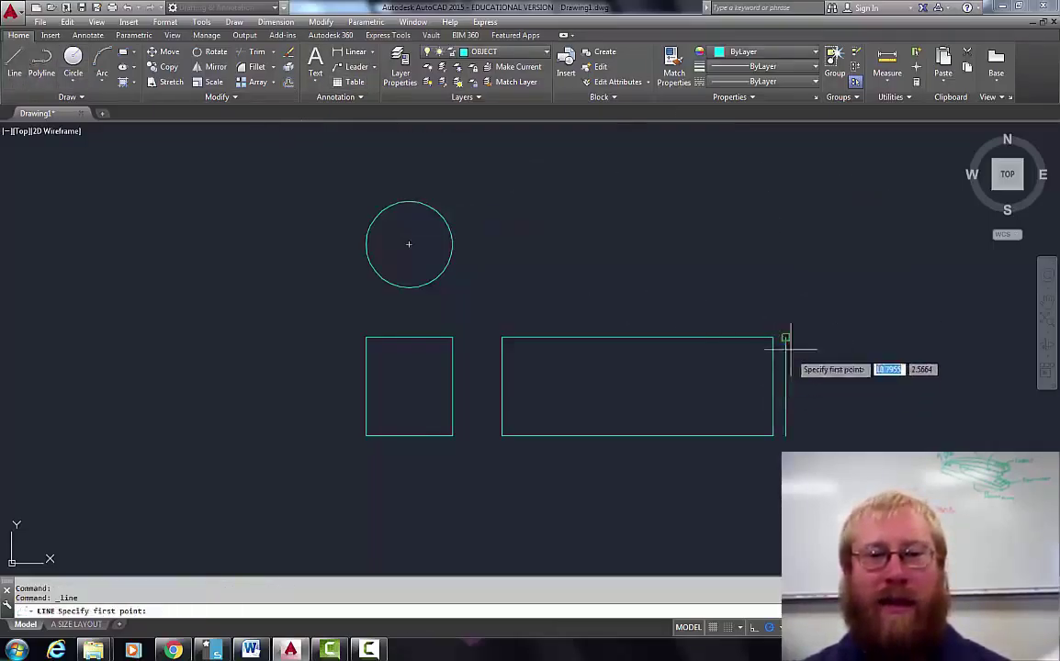
{"action": "left_click", "coordinate": [786, 338]}
{"action": "key", "text": "Return"}
{"action": "key", "text": "Return"}
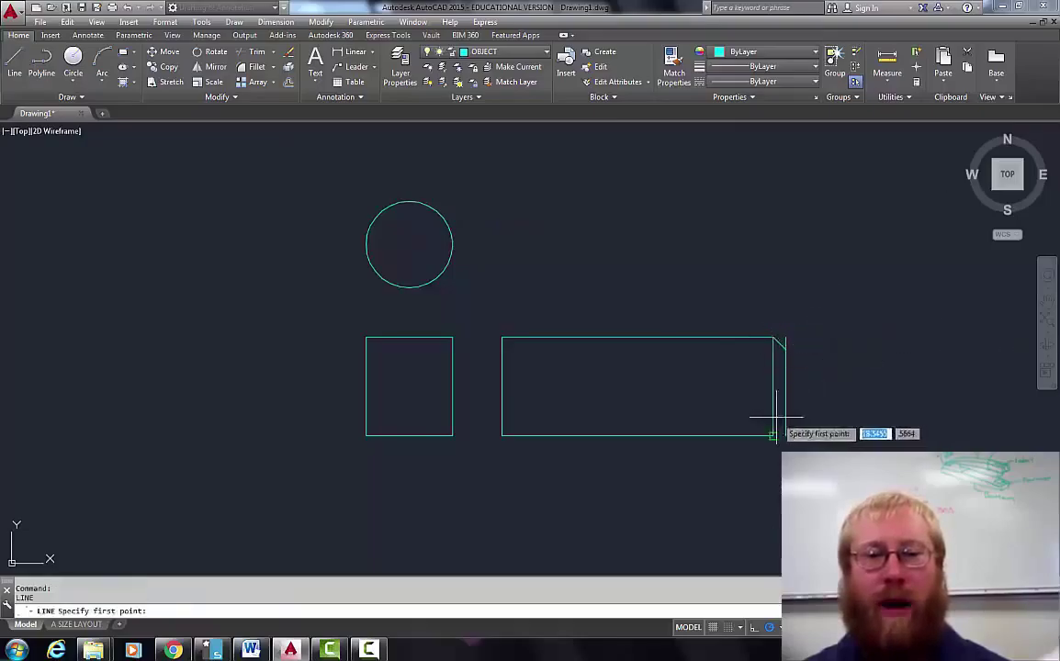
{"action": "left_click", "coordinate": [773, 435]}
{"action": "left_click", "coordinate": [785, 424]}
{"action": "key", "text": "Return"}
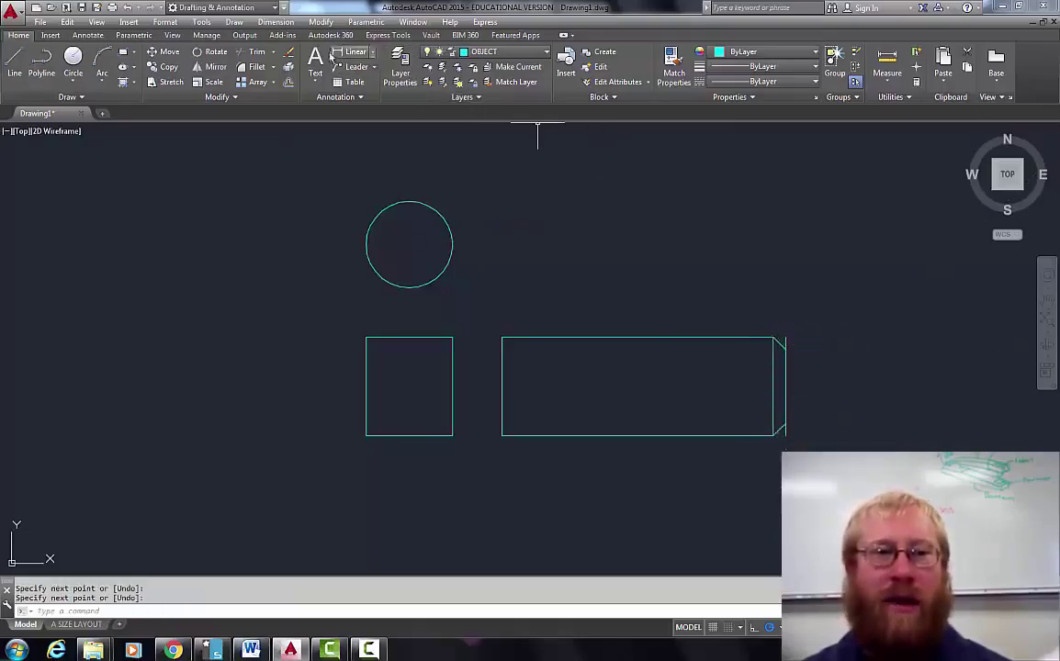
Trim the offset line's stubs above and below the tab.
{"action": "left_click", "coordinate": [244, 52]}
{"action": "key", "text": "Return"}
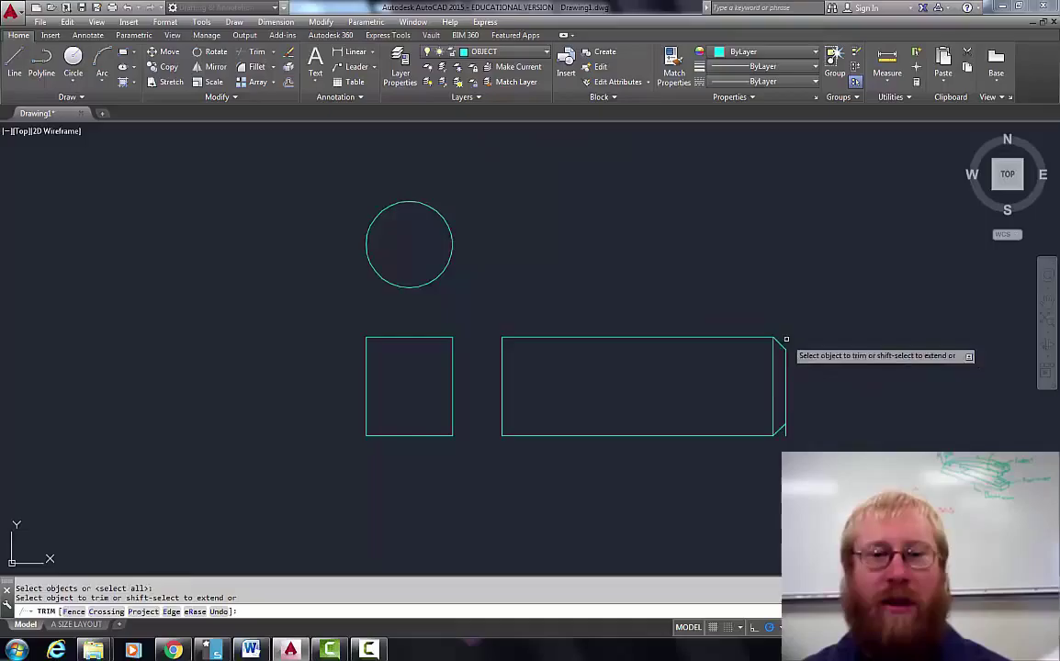
{"action": "left_click", "coordinate": [785, 342]}
{"action": "left_click", "coordinate": [785, 431]}
{"action": "key", "text": "Return"}
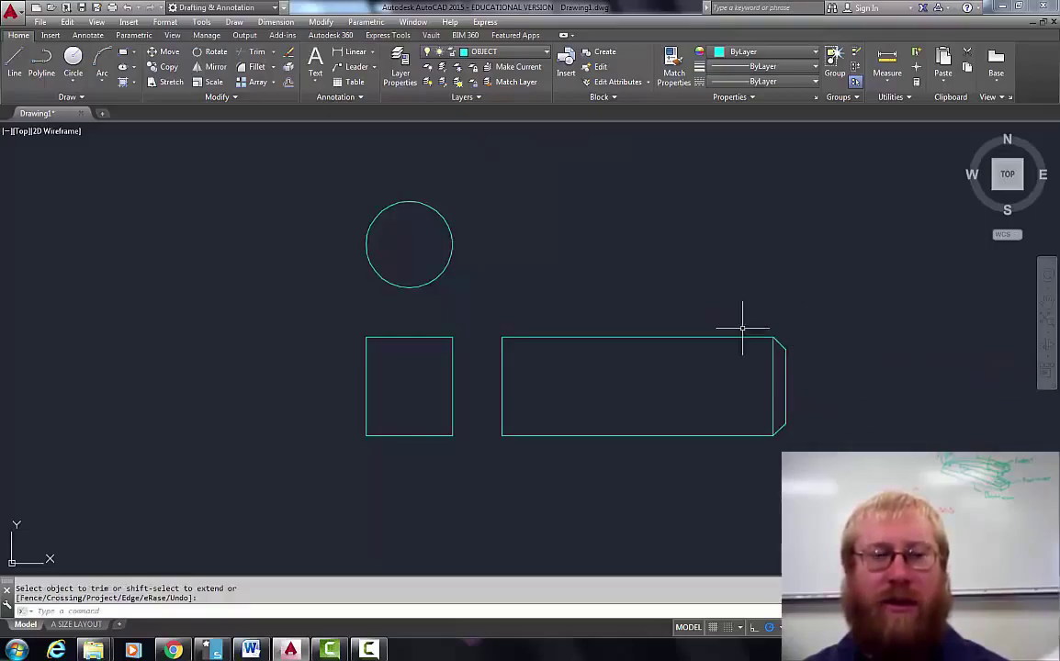
Copy the circle so its bottom point sits on the flat rectangle's top edge midpoint.
{"action": "left_click", "coordinate": [169, 67]}
{"action": "left_click", "coordinate": [438, 275]}
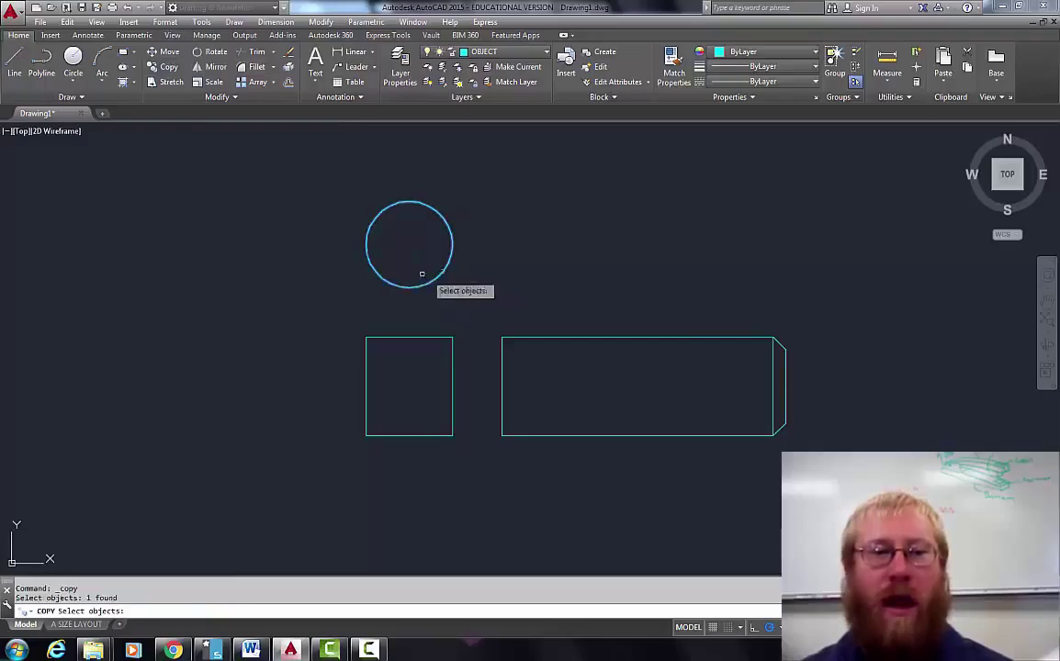
{"action": "key", "text": "Return"}
{"action": "left_click", "coordinate": [410, 287]}
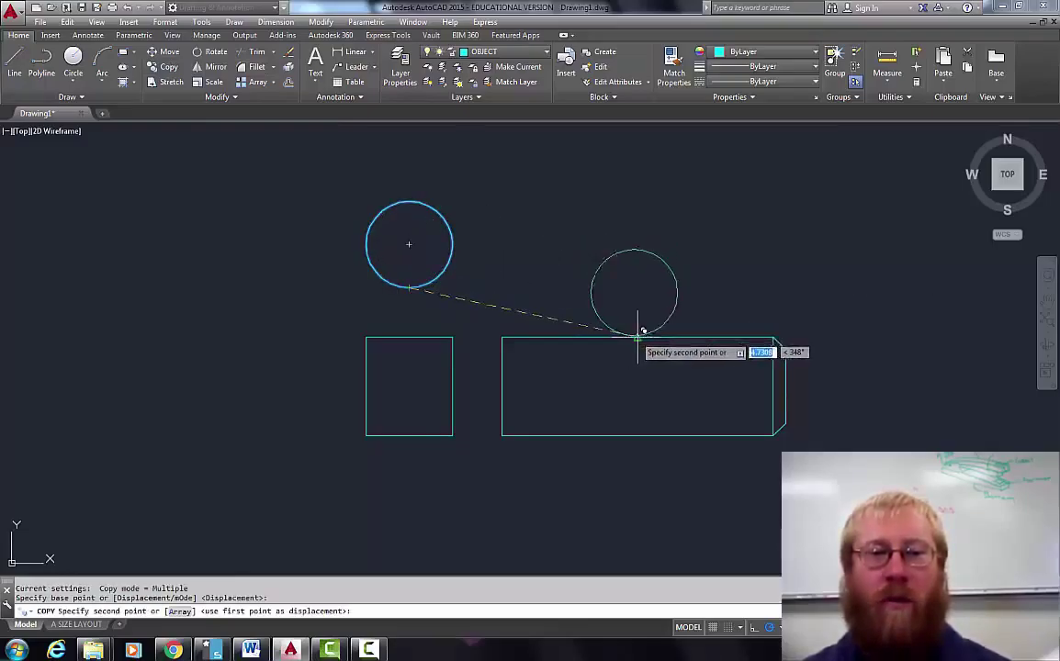
{"action": "left_click", "coordinate": [637, 337]}
{"action": "key", "text": "Return"}
{"action": "key", "text": "Return"}
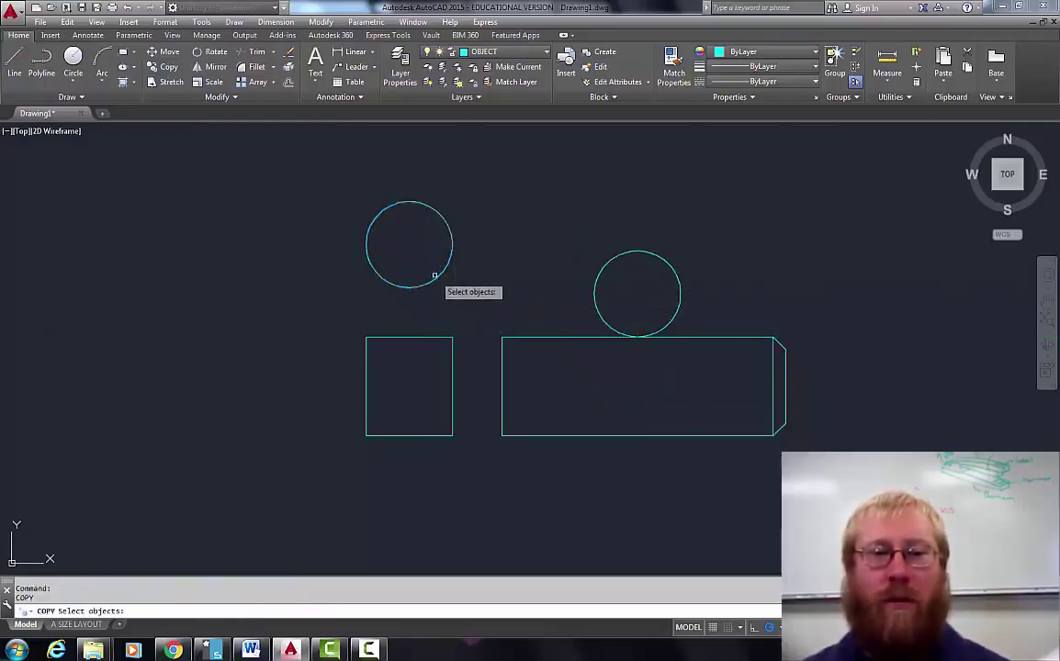
Copy the circle again so its top point sits on the rectangle's bottom edge midpoint.
{"action": "left_click", "coordinate": [435, 276]}
{"action": "key", "text": "Return"}
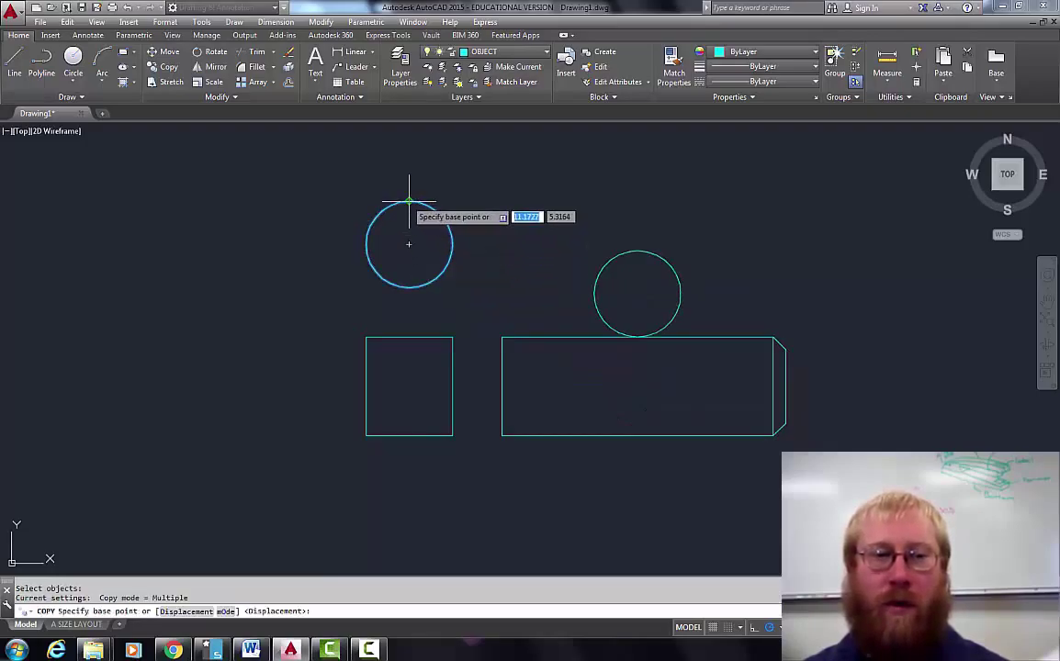
{"action": "left_click", "coordinate": [410, 200]}
{"action": "left_click", "coordinate": [638, 435]}
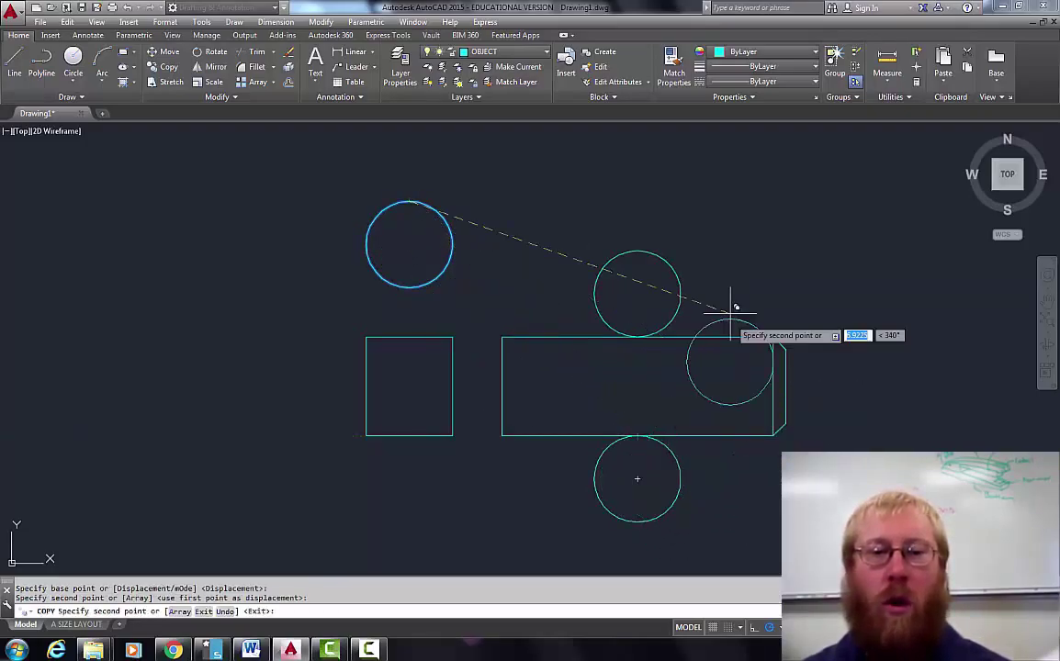
{"action": "key", "text": "Return"}
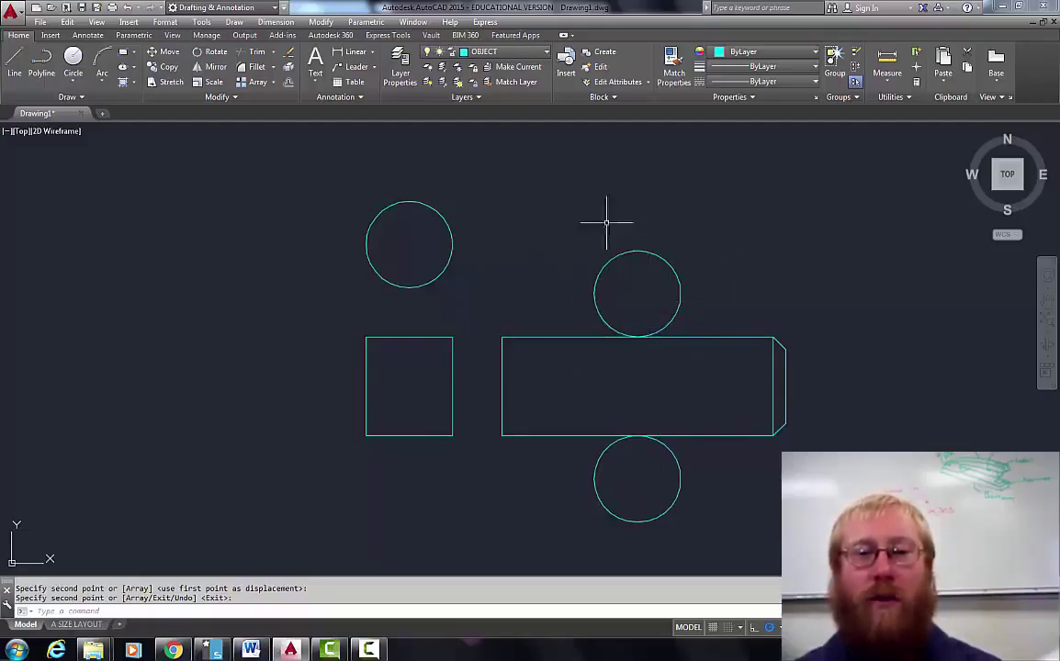
{"action": "key", "text": "Return"}
{"action": "left_click", "coordinate": [583, 240]}
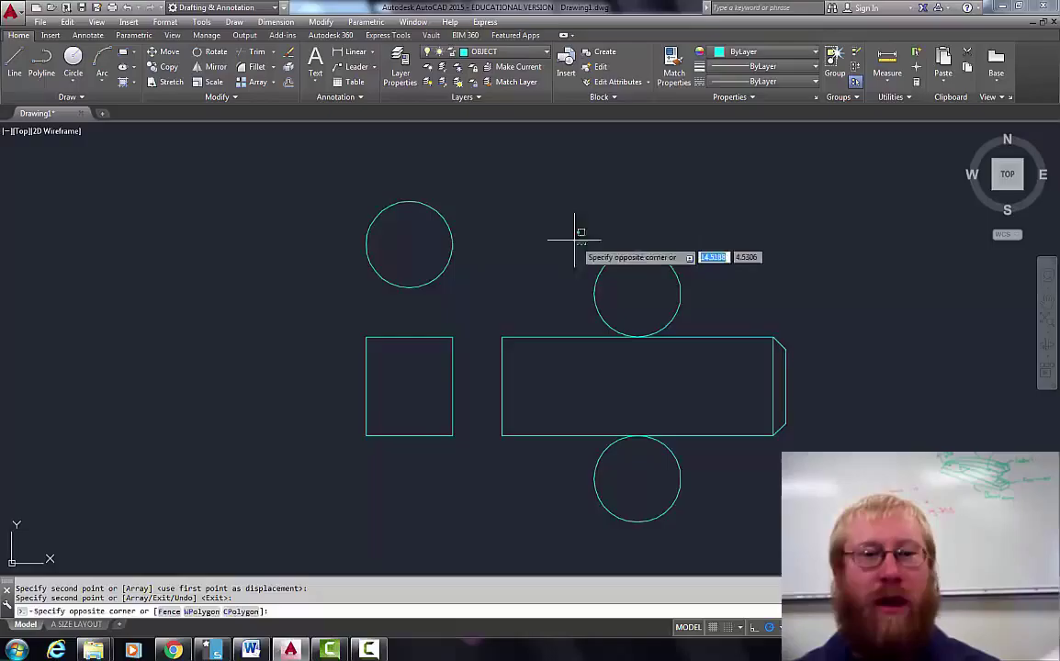